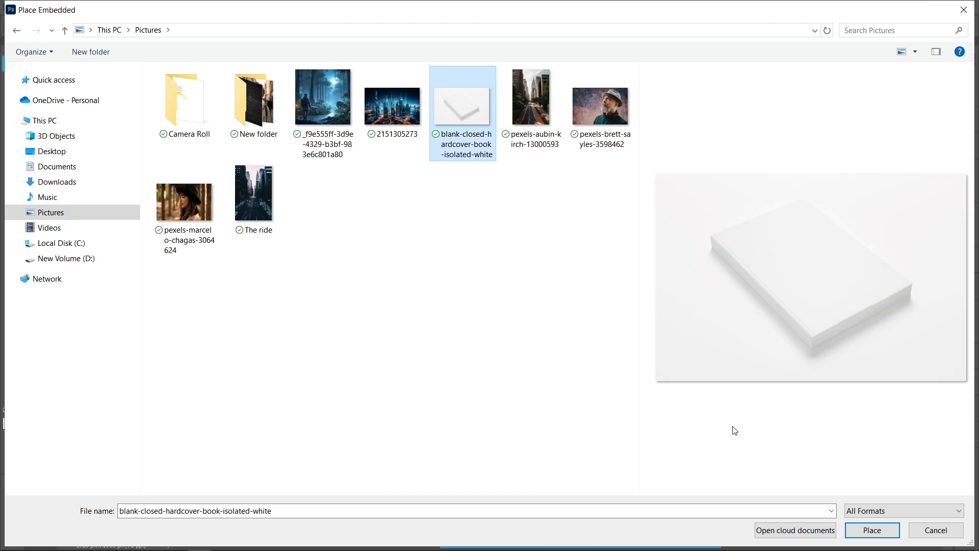
Step: Place the blank-closed-hardcover-book-isolated-white image in the document at its default size and rasterize its layer
{"action": "left_click", "coordinate": [872, 530]}
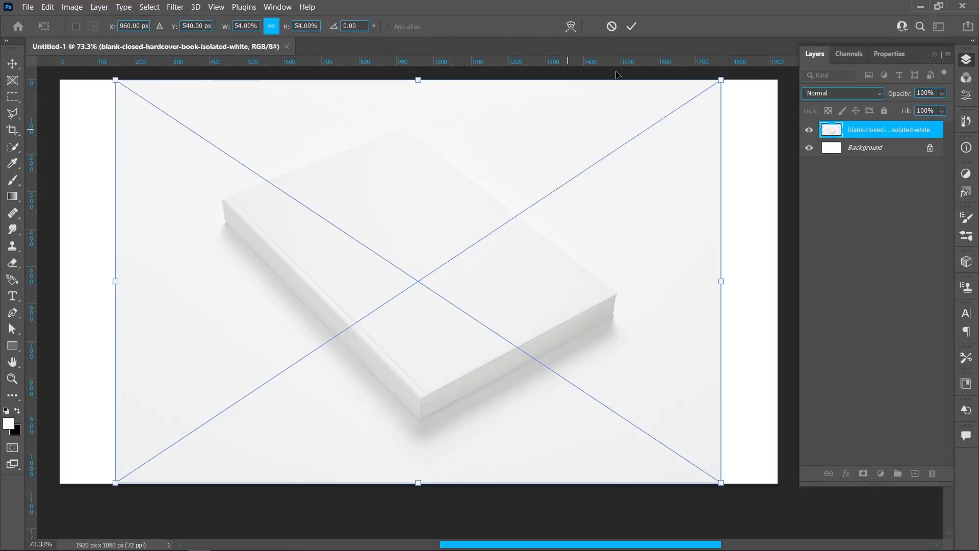
{"action": "left_click", "coordinate": [631, 26]}
{"action": "right_click", "coordinate": [856, 140]}
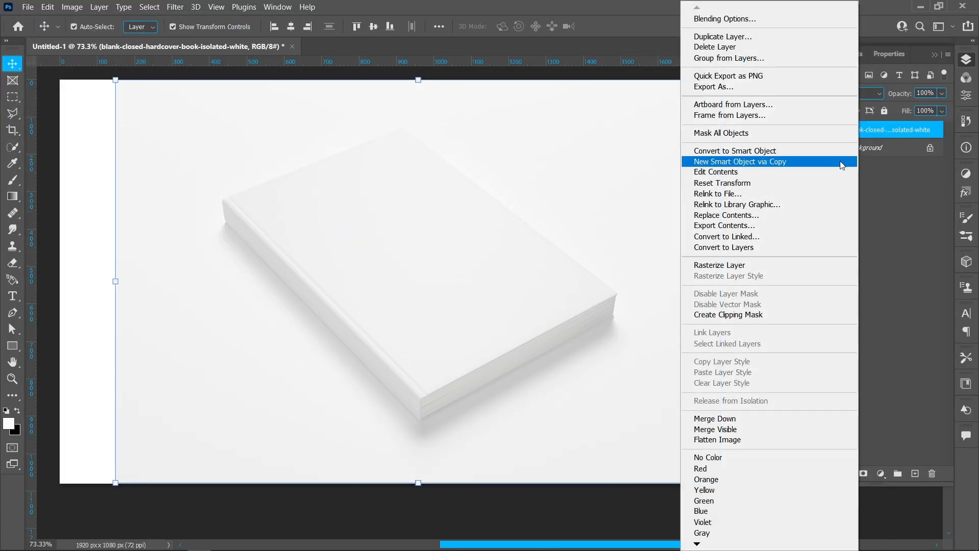
{"action": "left_click", "coordinate": [807, 269]}
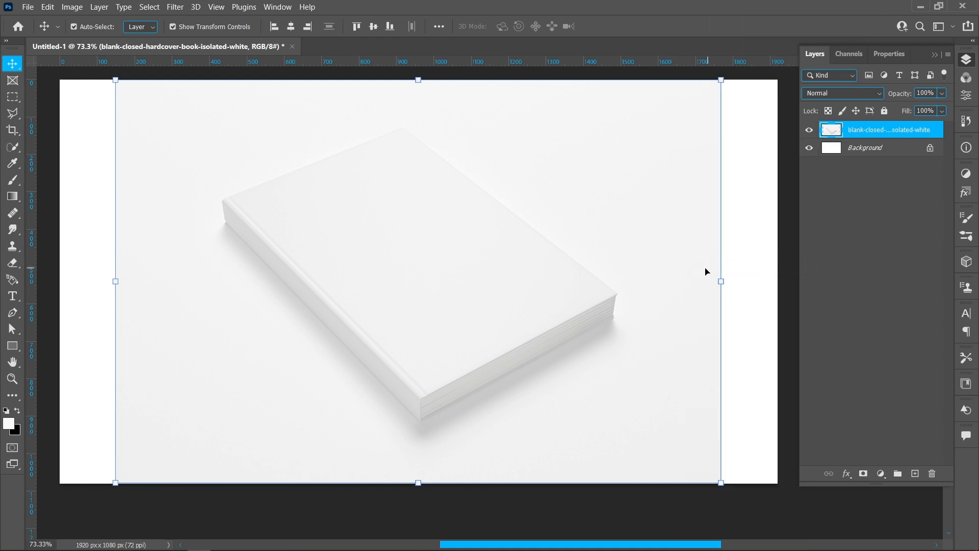
Step: Select the blank strips on both sides of the book photo, slightly overlapping the photo's edges, with the rectangular marquee
{"action": "left_click", "coordinate": [12, 97]}
{"action": "left_click_drag", "start_coordinate": [58, 77], "coordinate": [127, 485]}
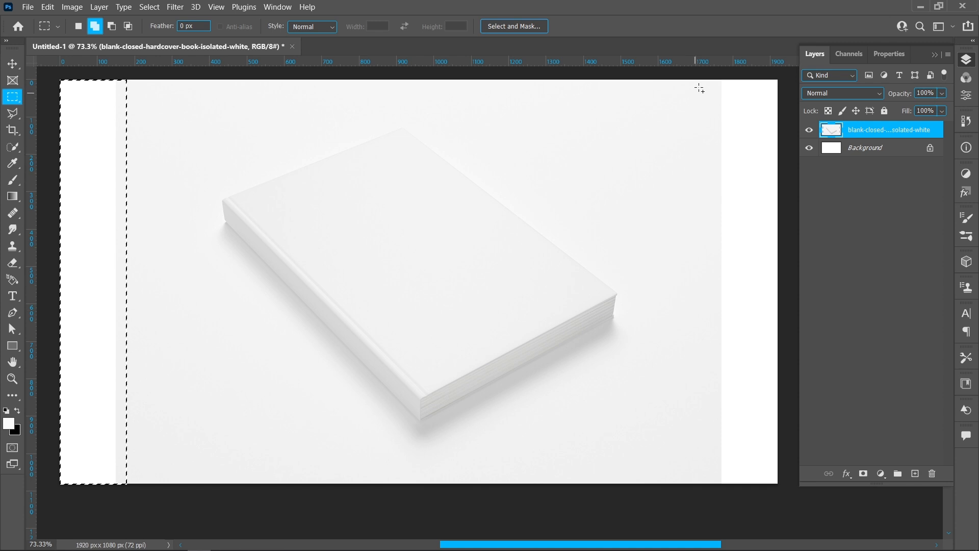
{"action": "left_click_drag", "start_coordinate": [700, 78], "coordinate": [782, 504]}
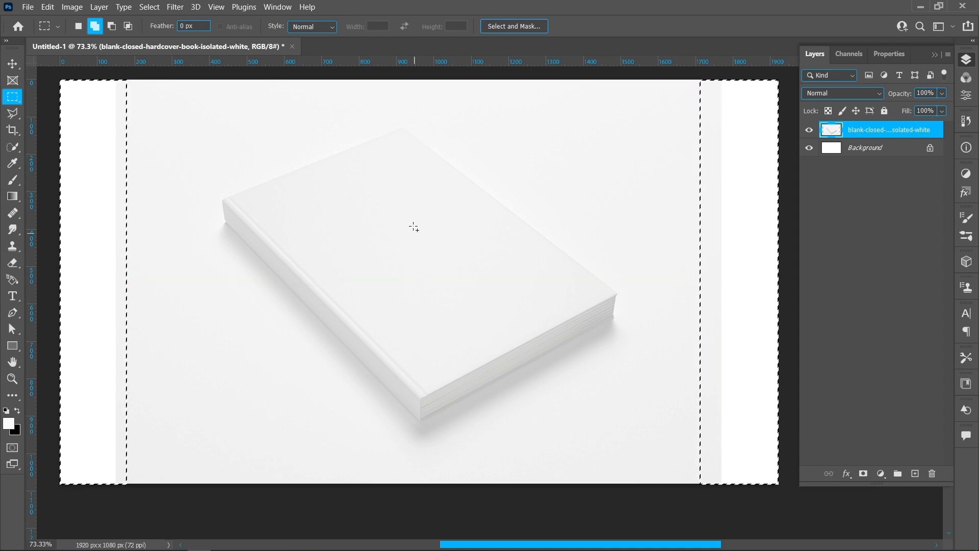
Step: Fill the selected side strips with Content-Aware at 100% opacity in Normal mode, and deselect
{"action": "right_click", "coordinate": [413, 227]}
{"action": "left_click", "coordinate": [439, 375]}
{"action": "left_click", "coordinate": [497, 133]}
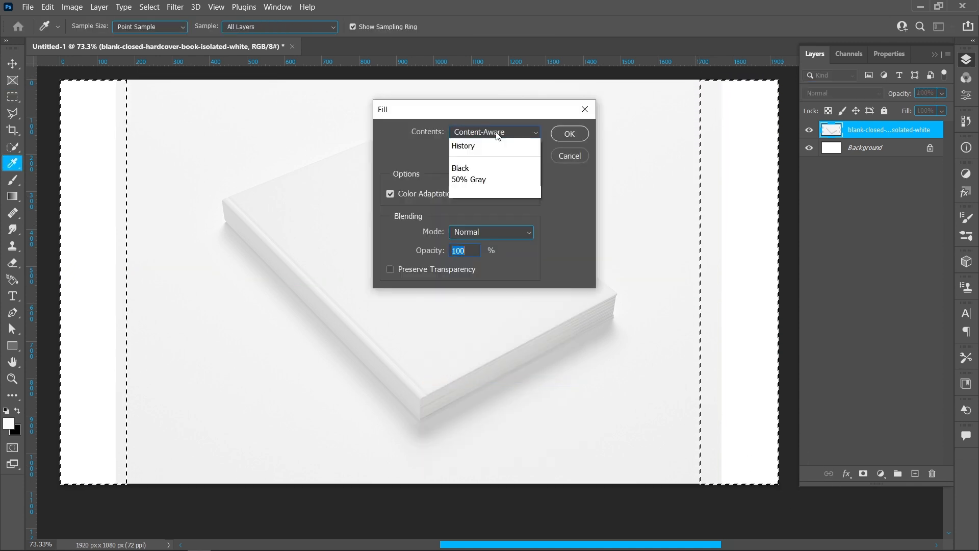
{"action": "left_click", "coordinate": [520, 191]}
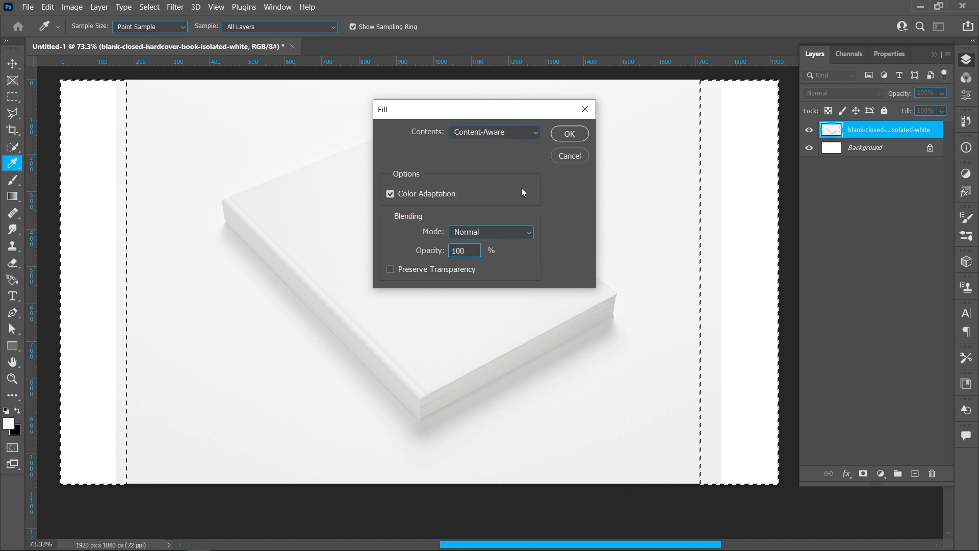
{"action": "left_click", "coordinate": [570, 134]}
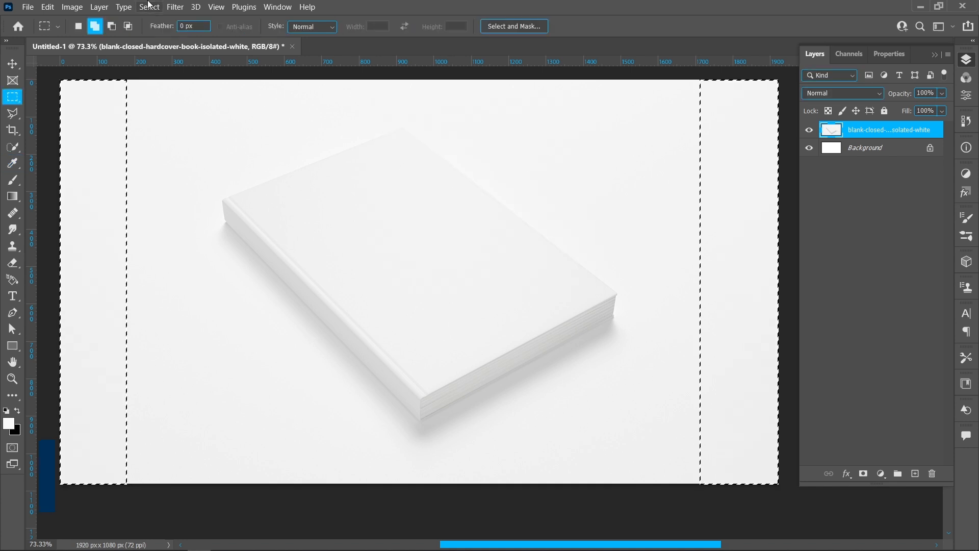
{"action": "left_click", "coordinate": [149, 7]}
{"action": "left_click", "coordinate": [232, 33]}
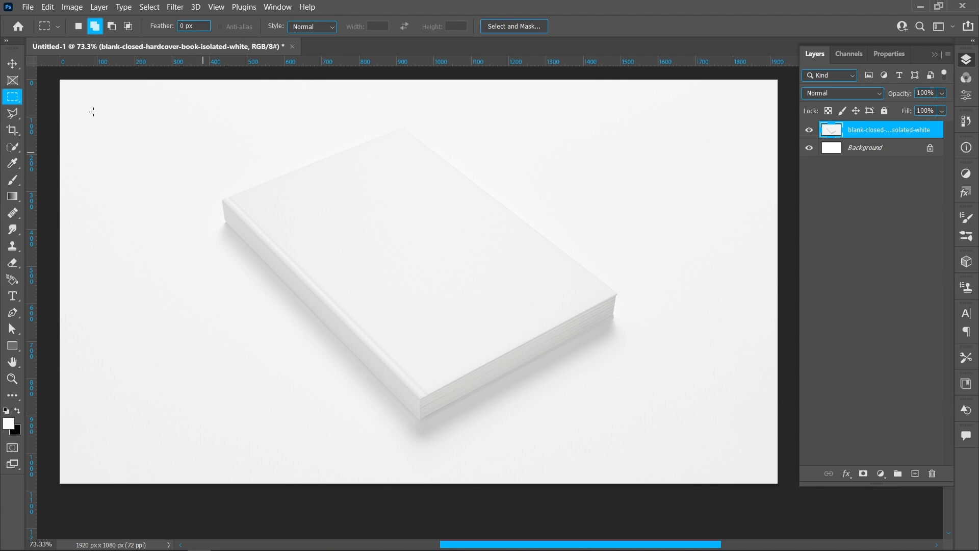
{"action": "key", "text": "v"}
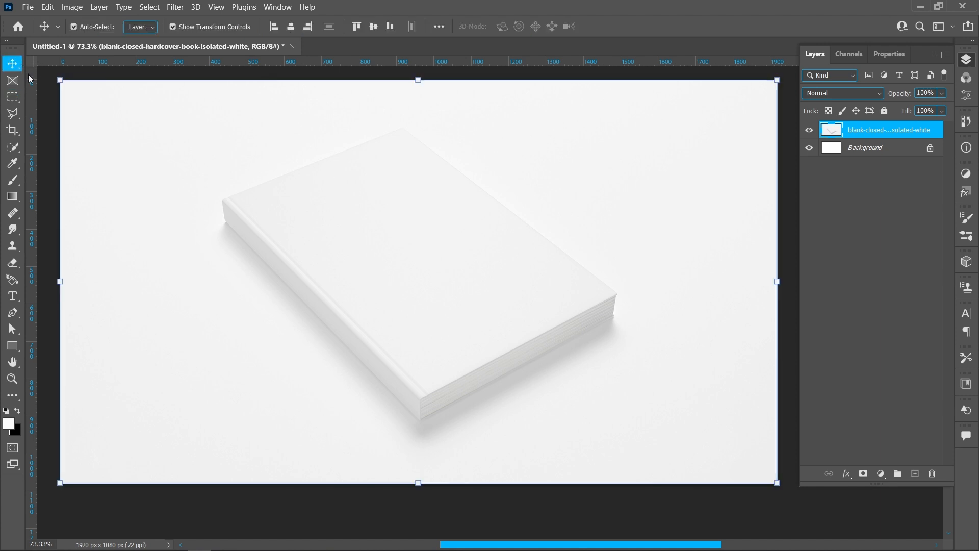
Step: Start a Pen tool path in Path mode with its first anchor at the book cover's uppermost corner
{"action": "right_click", "coordinate": [17, 314]}
{"action": "left_click", "coordinate": [66, 313]}
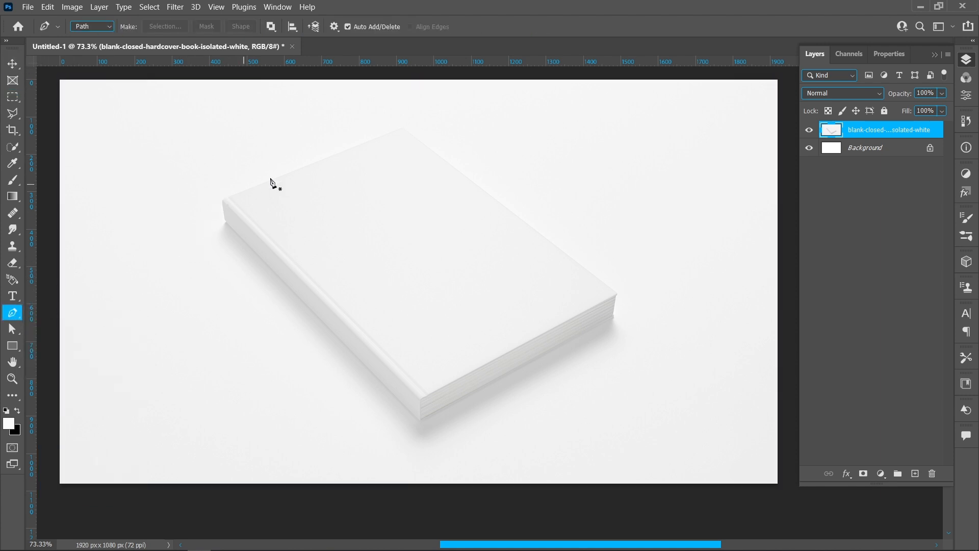
{"action": "scroll", "coordinate": [370, 230], "scroll_direction": "up", "scroll_amount": 1}
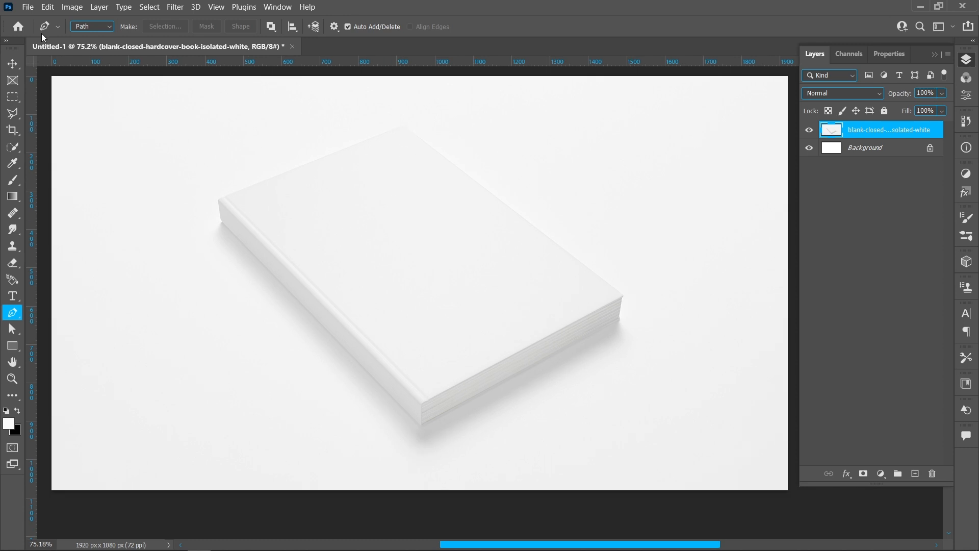
{"action": "left_click", "coordinate": [95, 28]}
{"action": "scroll", "coordinate": [403, 122], "scroll_direction": "up", "scroll_amount": 10}
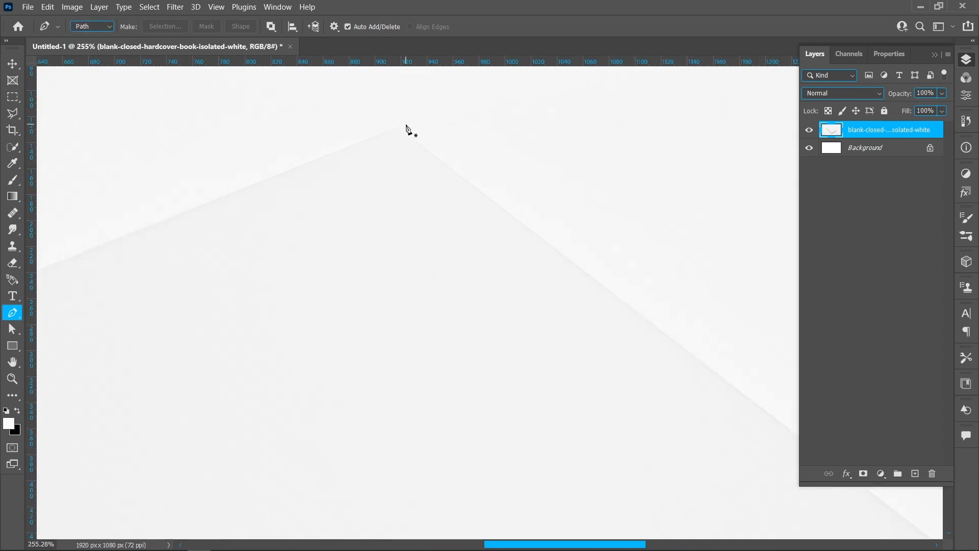
{"action": "left_click", "coordinate": [382, 135]}
{"action": "scroll", "coordinate": [382, 136], "scroll_direction": "down", "scroll_amount": 10}
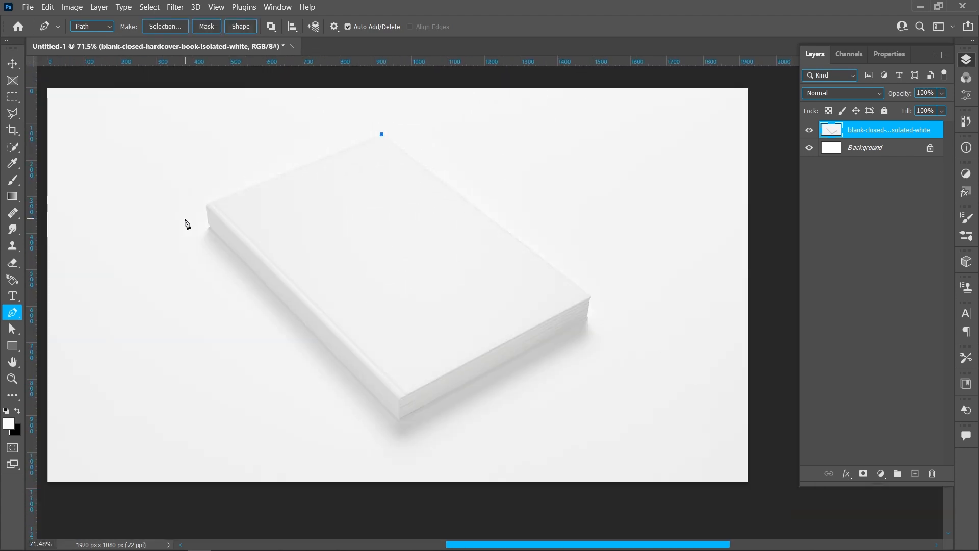
Step: Continue the path around the spine's far end with curved anchors at its upper and lower corners
{"action": "scroll", "coordinate": [186, 223], "scroll_direction": "up", "scroll_amount": 8}
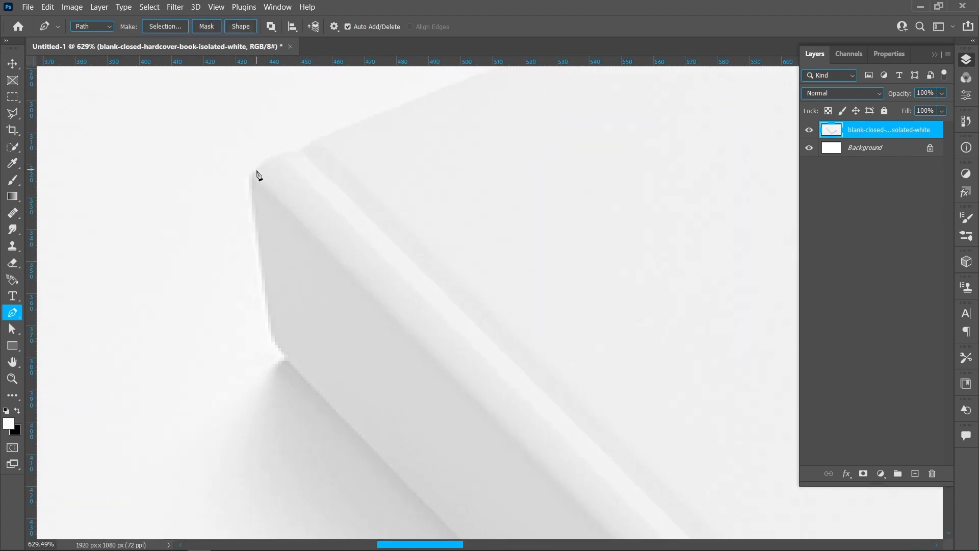
{"action": "mouse_move", "coordinate": [253, 172]}
{"action": "left_mouse_down"}
{"action": "mouse_move", "coordinate": [247, 197]}
{"action": "mouse_move", "coordinate": [216, 207]}
{"action": "mouse_move", "coordinate": [250, 190]}
{"action": "left_mouse_up"}
{"action": "key", "text": "alt"}
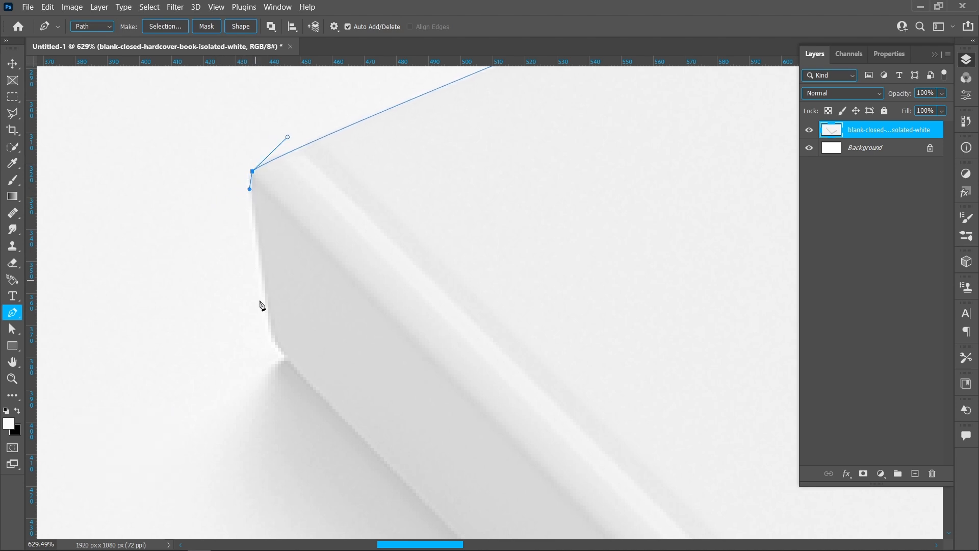
{"action": "left_click_drag", "start_coordinate": [274, 341], "coordinate": [280, 351]}
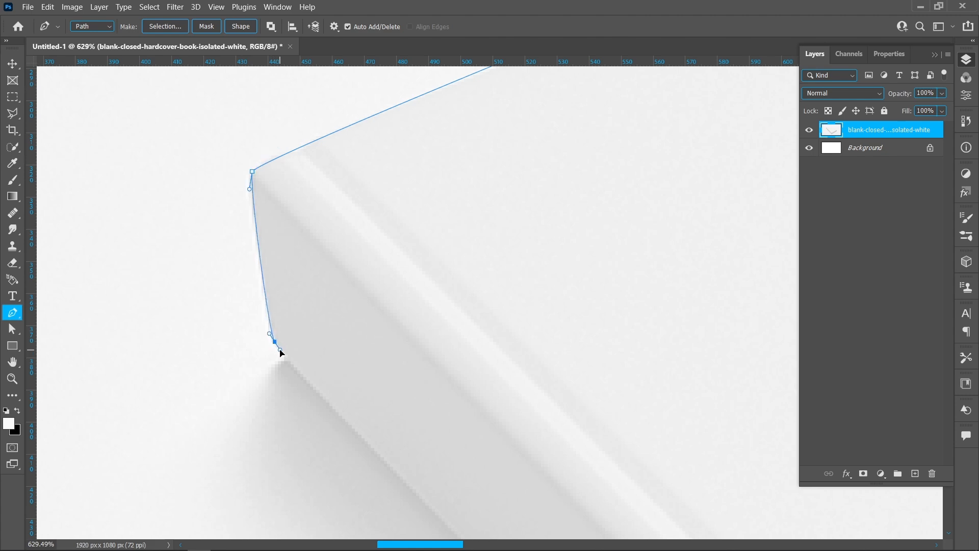
{"action": "scroll", "coordinate": [281, 354], "scroll_direction": "down", "scroll_amount": 10}
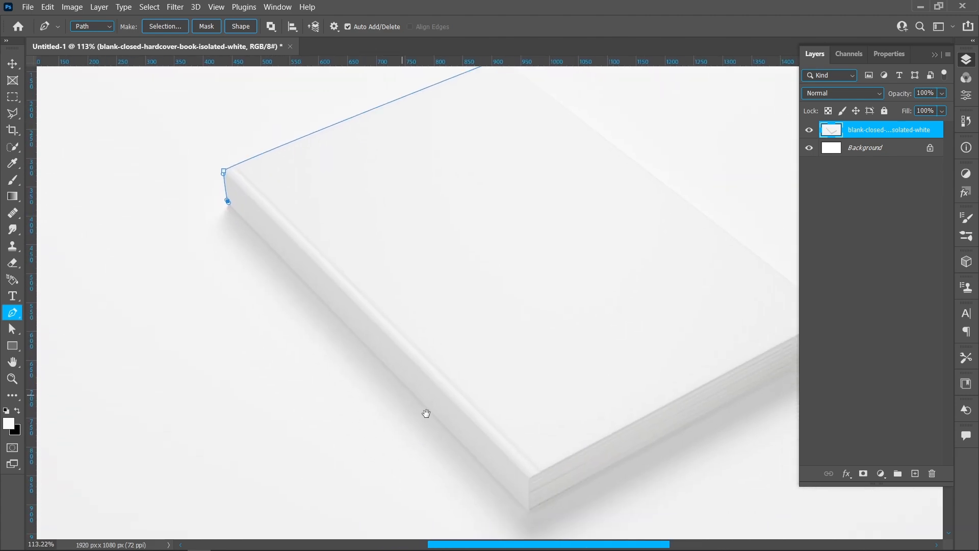
Step: Trace the book's lower outline with anchors at the spine's front bottom corner and the right end of the page block
{"action": "scroll", "coordinate": [470, 423], "scroll_direction": "up", "scroll_amount": 9}
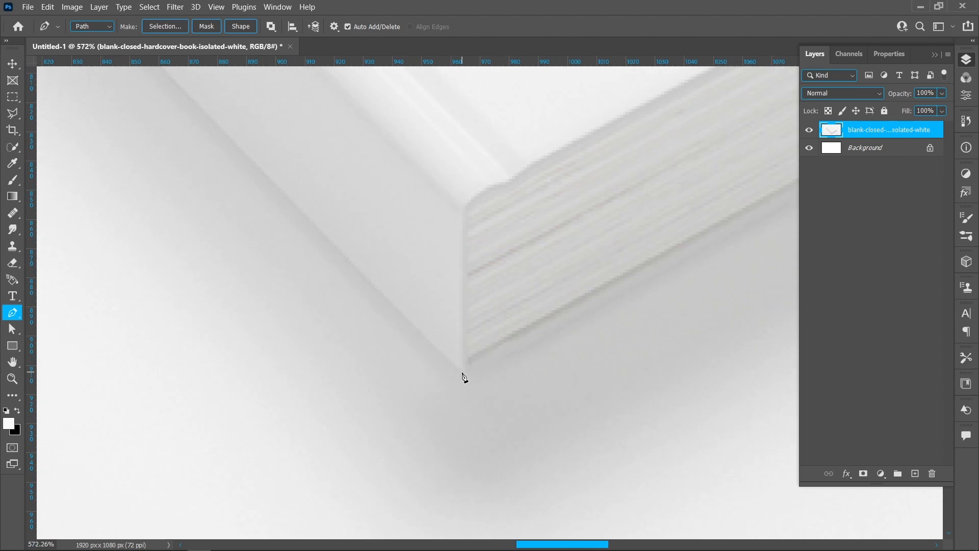
{"action": "left_click", "coordinate": [463, 372]}
{"action": "scroll", "coordinate": [462, 373], "scroll_direction": "down", "scroll_amount": 9}
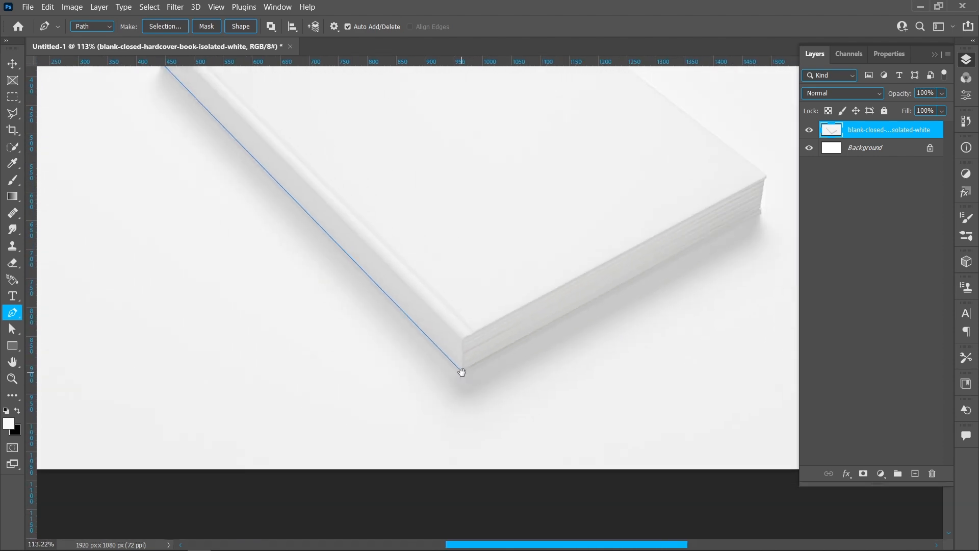
{"action": "scroll", "coordinate": [510, 347], "scroll_direction": "up", "scroll_amount": 4}
{"action": "left_click_drag", "start_coordinate": [756, 290], "coordinate": [537, 365]}
{"action": "left_click_drag", "start_coordinate": [630, 296], "coordinate": [359, 387]}
{"action": "scroll", "coordinate": [518, 293], "scroll_direction": "up", "scroll_amount": 4}
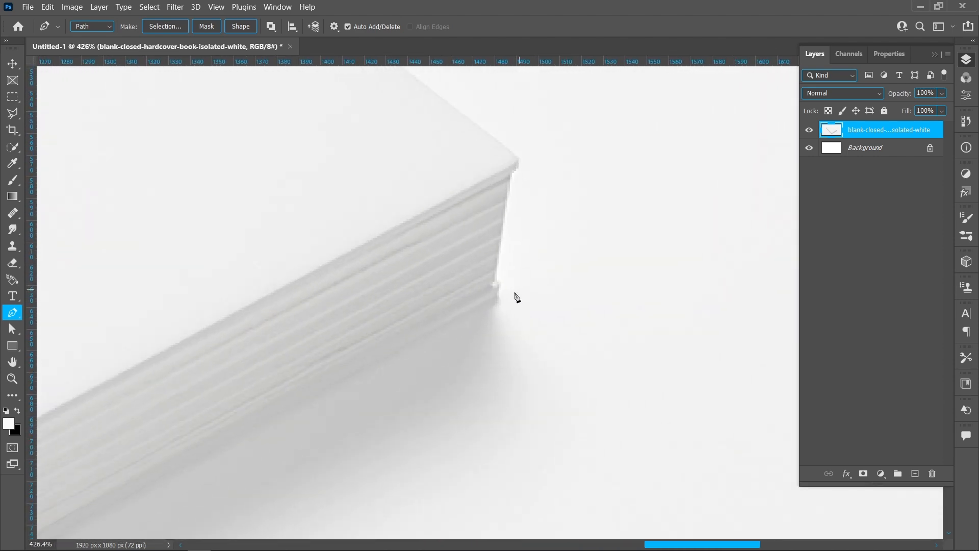
{"action": "left_click", "coordinate": [497, 296]}
Step: Trace up the page block's right end to the cover's corner, removing the outgoing handles of the curved anchors
{"action": "scroll", "coordinate": [499, 290], "scroll_direction": "up", "scroll_amount": 3}
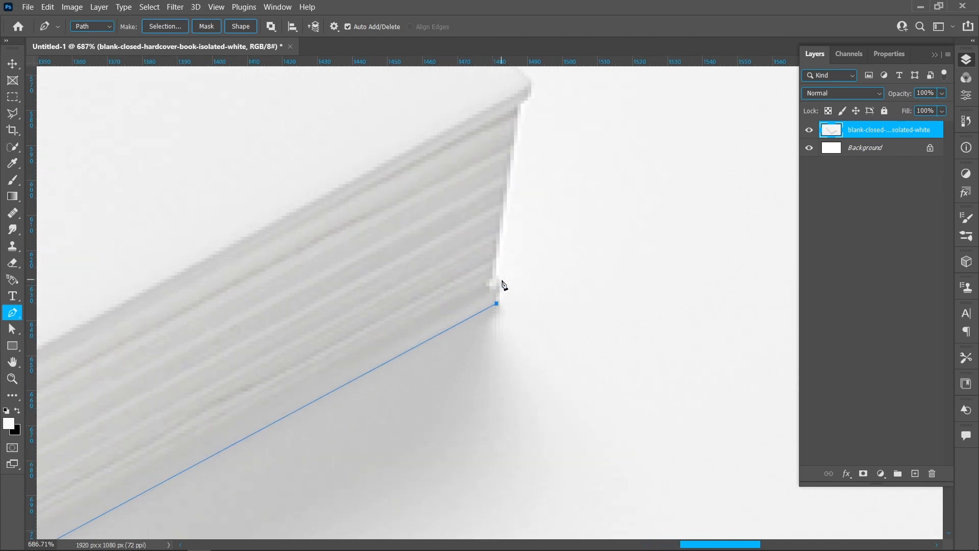
{"action": "key", "text": "alt"}
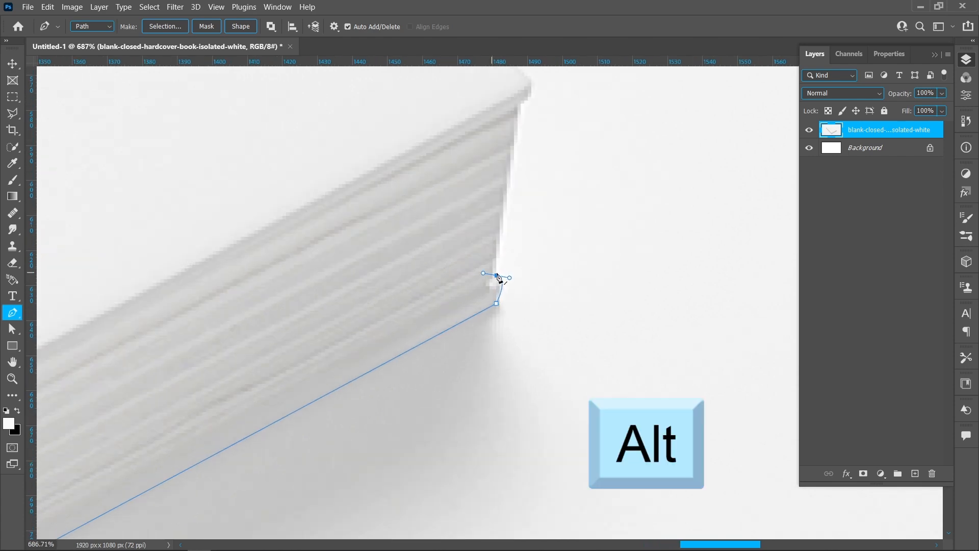
{"action": "left_click", "coordinate": [498, 276], "text": "alt"}
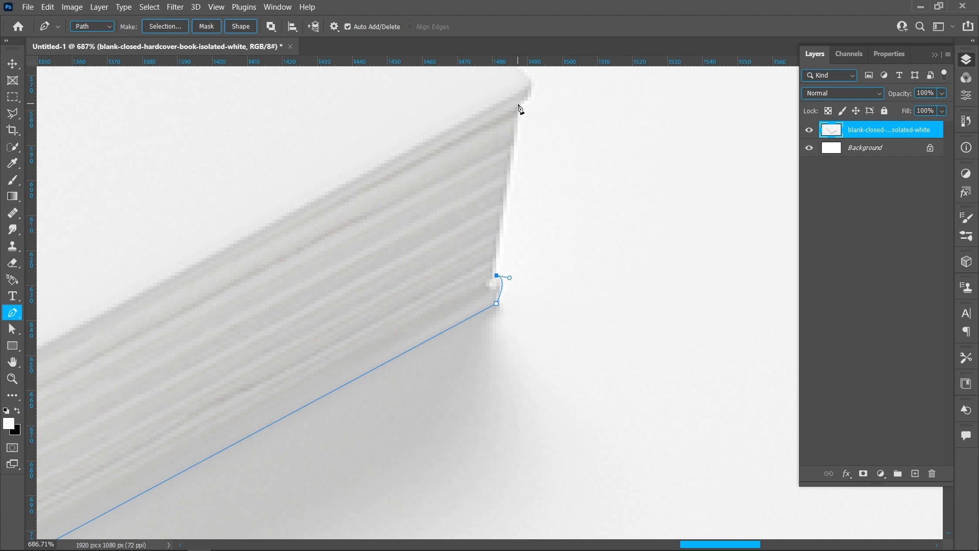
{"action": "left_click", "coordinate": [517, 105]}
{"action": "scroll", "coordinate": [525, 247], "scroll_direction": "up", "scroll_amount": 5}
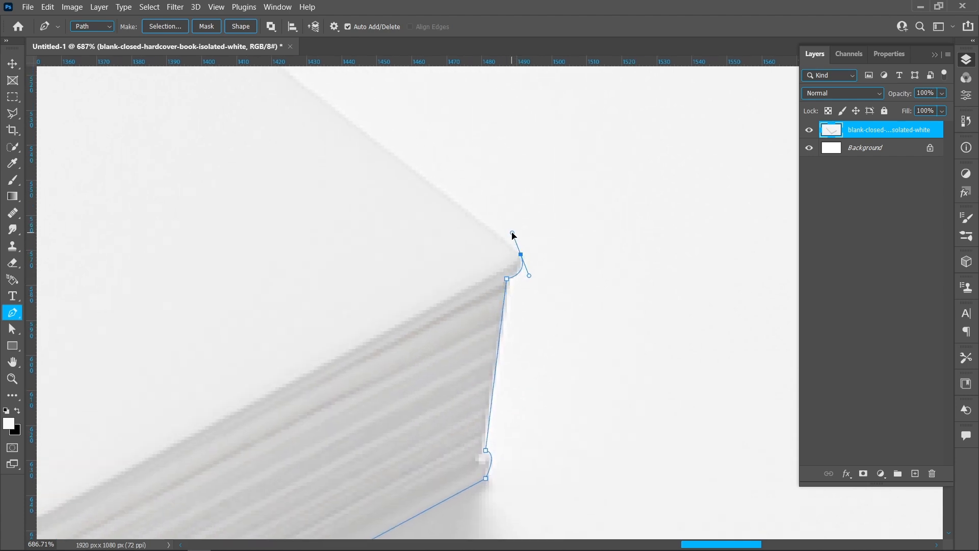
{"action": "key", "text": "alt"}
{"action": "left_click", "coordinate": [520, 254], "text": "alt"}
Step: Close the book outline path at its first anchor on the uppermost corner
{"action": "scroll", "coordinate": [544, 277], "scroll_direction": "down", "scroll_amount": 6}
{"action": "scroll", "coordinate": [538, 326], "scroll_direction": "down", "scroll_amount": 6}
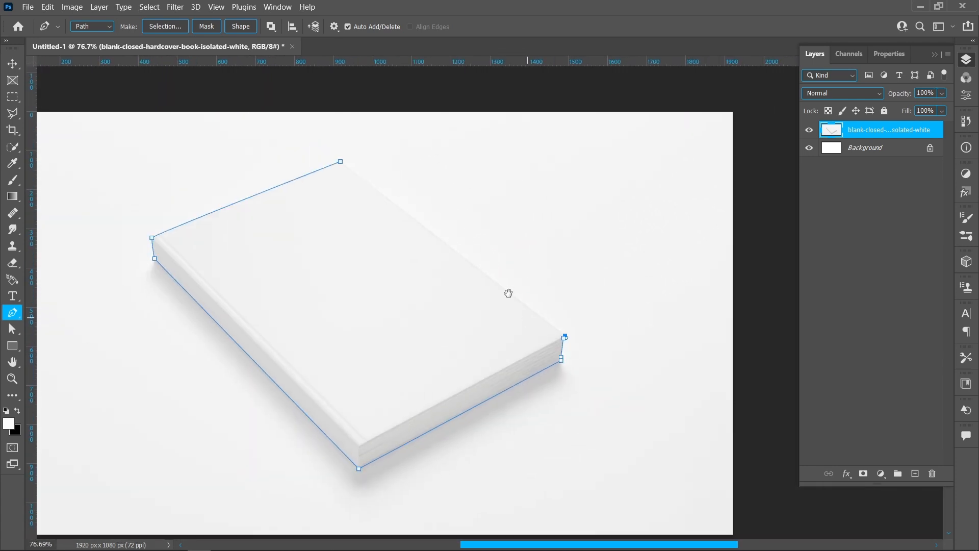
{"action": "left_click", "coordinate": [341, 162]}
{"action": "left_click_drag", "start_coordinate": [365, 214], "coordinate": [411, 209]}
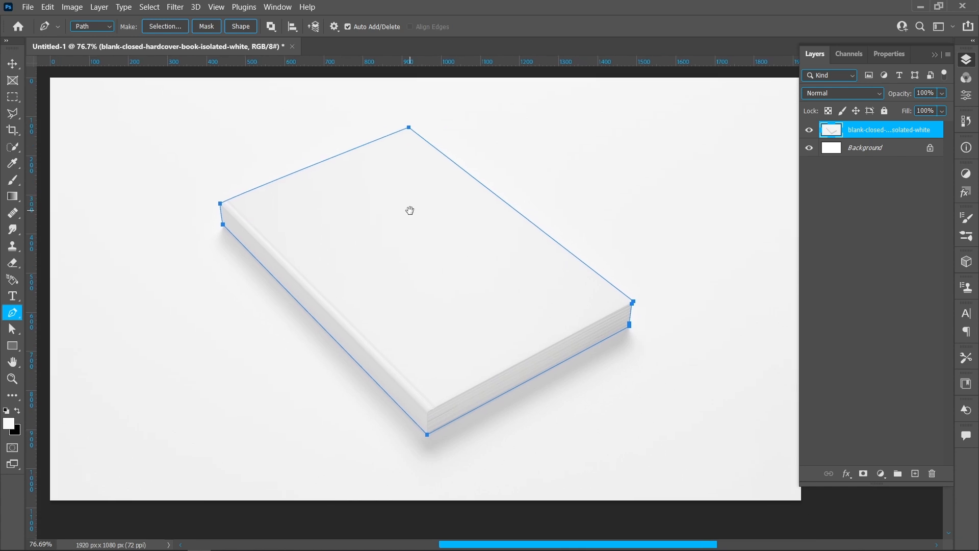
Step: Turn the path into a new anti-aliased selection with 0 px feather and copy the selected book to a new layer
{"action": "right_click", "coordinate": [427, 171]}
{"action": "left_click", "coordinate": [454, 223]}
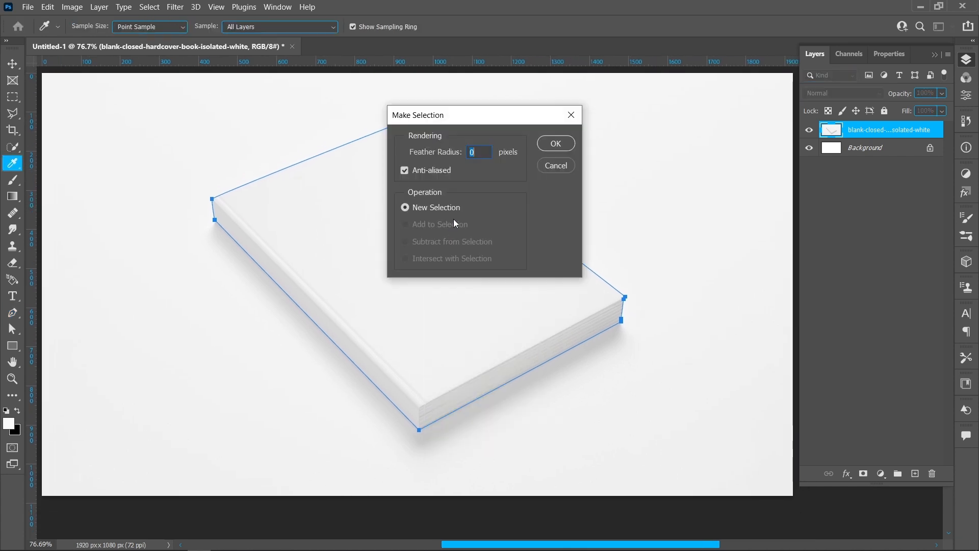
{"action": "left_click", "coordinate": [556, 144]}
{"action": "key", "text": "ctrl+j"}
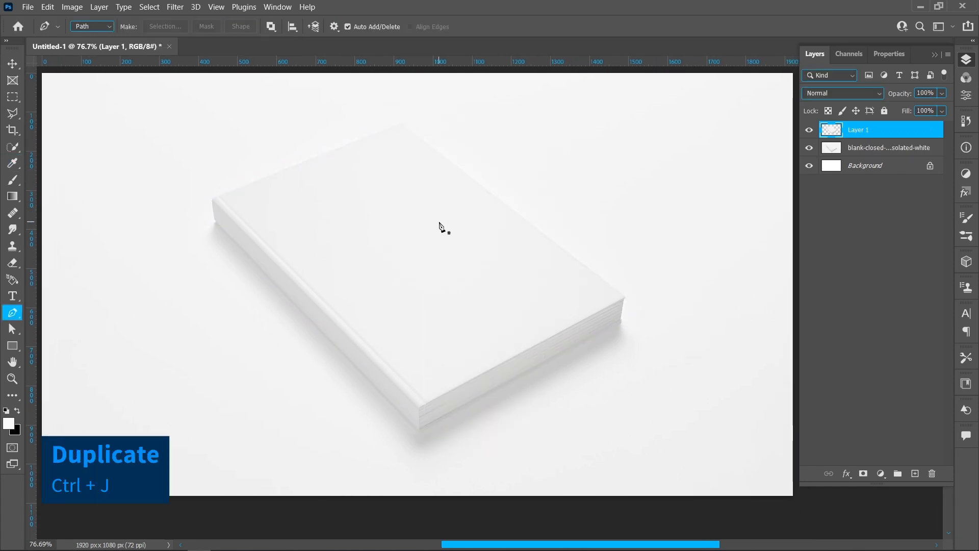
{"action": "left_click", "coordinate": [13, 69]}
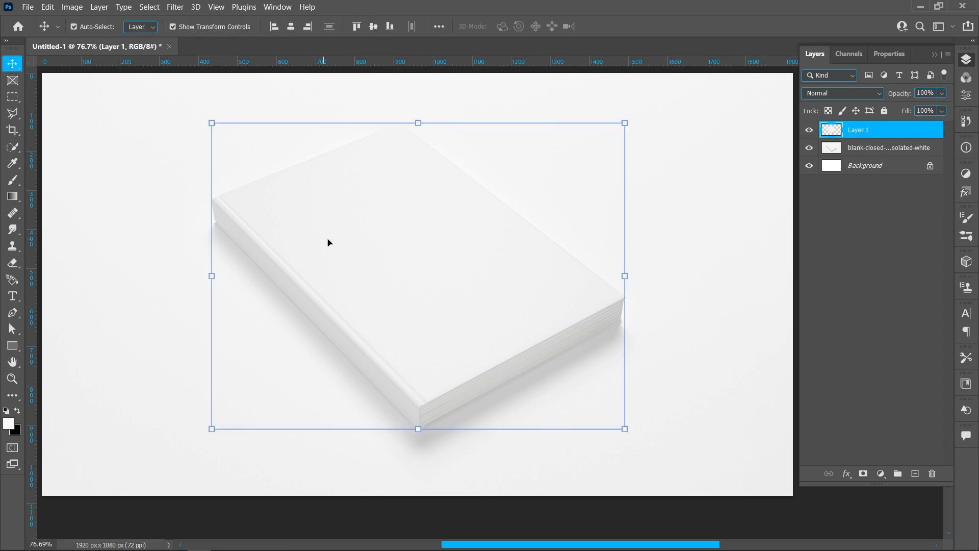
Step: Draw a 593 x 867 px portrait rectangle shape over the book and fill it with light blue
{"action": "left_click", "coordinate": [861, 245]}
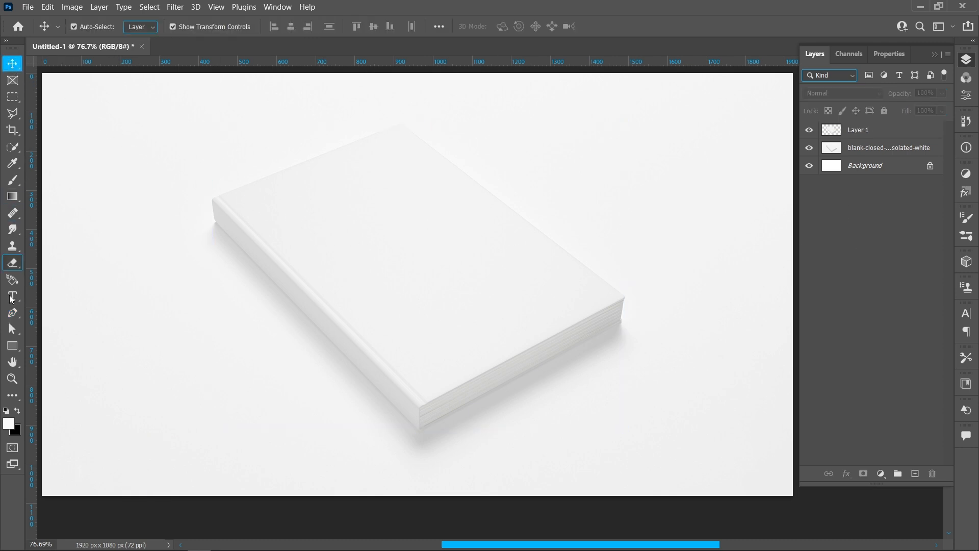
{"action": "left_click", "coordinate": [13, 346]}
{"action": "left_click_drag", "start_coordinate": [263, 145], "coordinate": [494, 483]}
{"action": "left_click", "coordinate": [846, 189]}
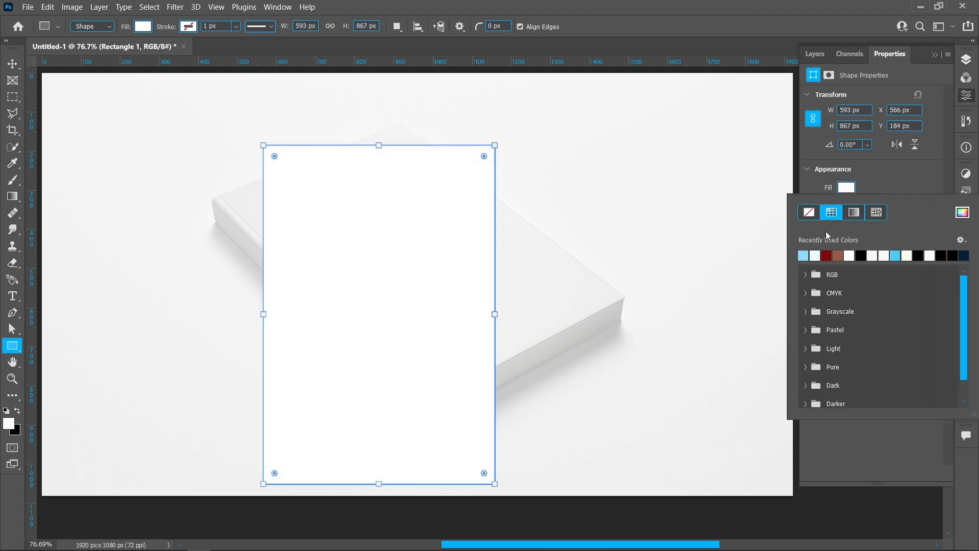
{"action": "left_click", "coordinate": [804, 253]}
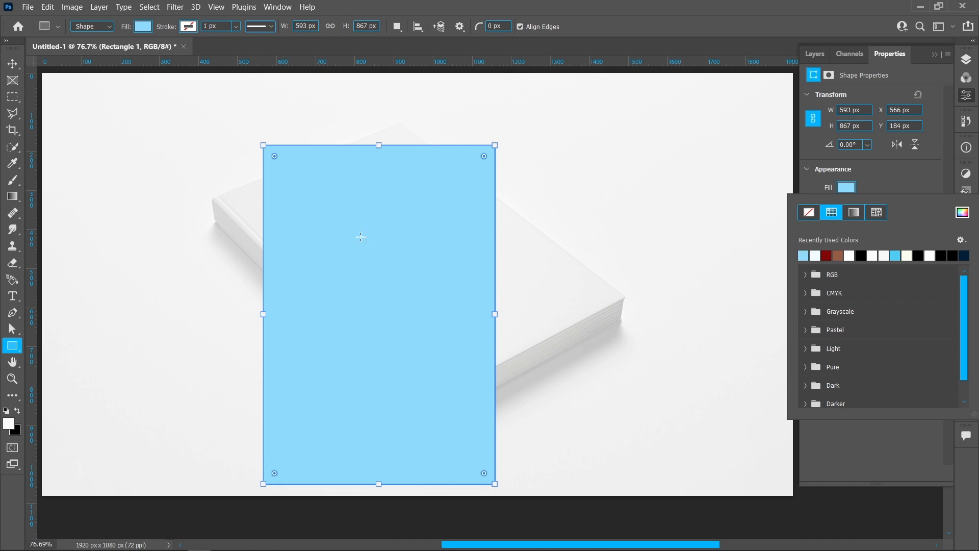
Step: Convert the light blue rectangle layer to a smart object
{"action": "left_click", "coordinate": [11, 64]}
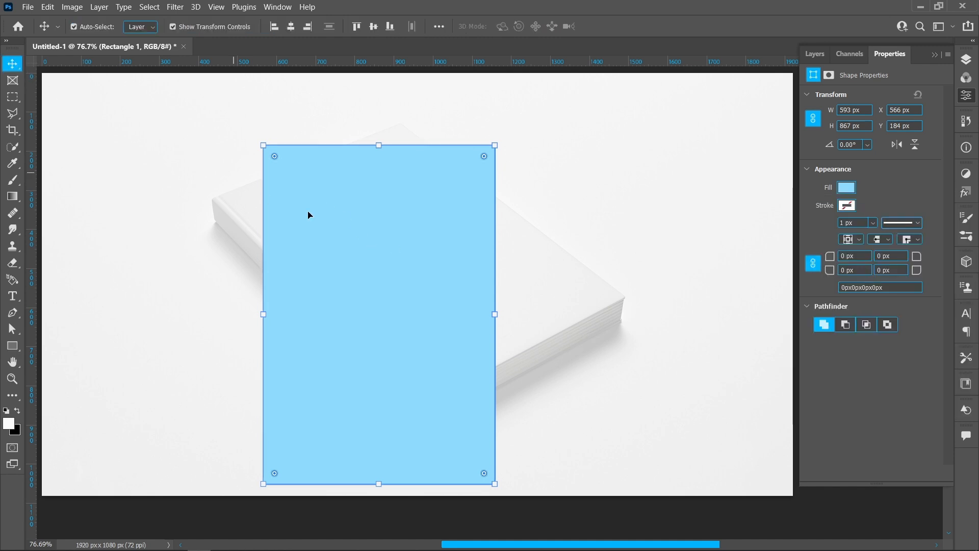
{"action": "left_click", "coordinate": [964, 67]}
{"action": "right_click", "coordinate": [897, 133]}
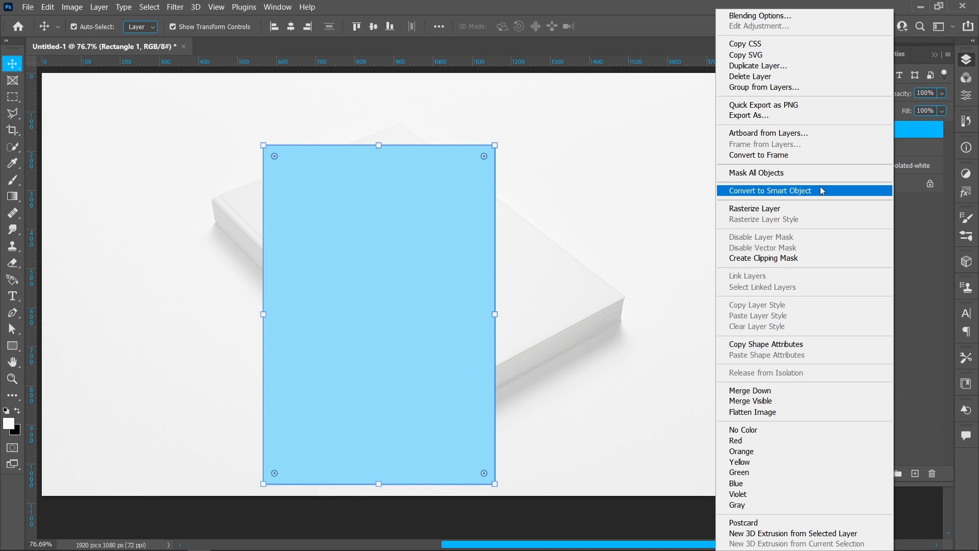
{"action": "left_click", "coordinate": [822, 191]}
Step: Distort the blue smart object so its four corners roughly match the corners of the book's front cover
{"action": "key", "text": "ctrl+t"}
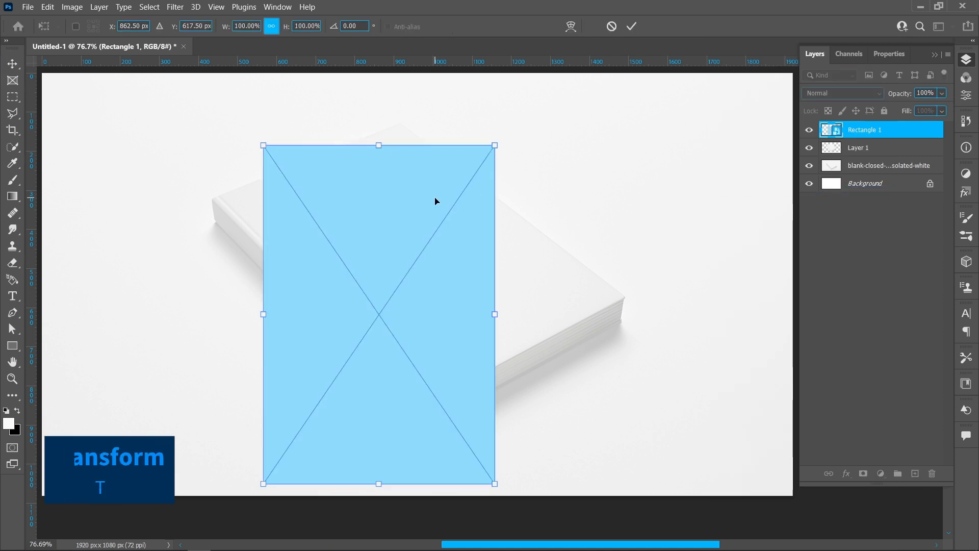
{"action": "right_click", "coordinate": [436, 199]}
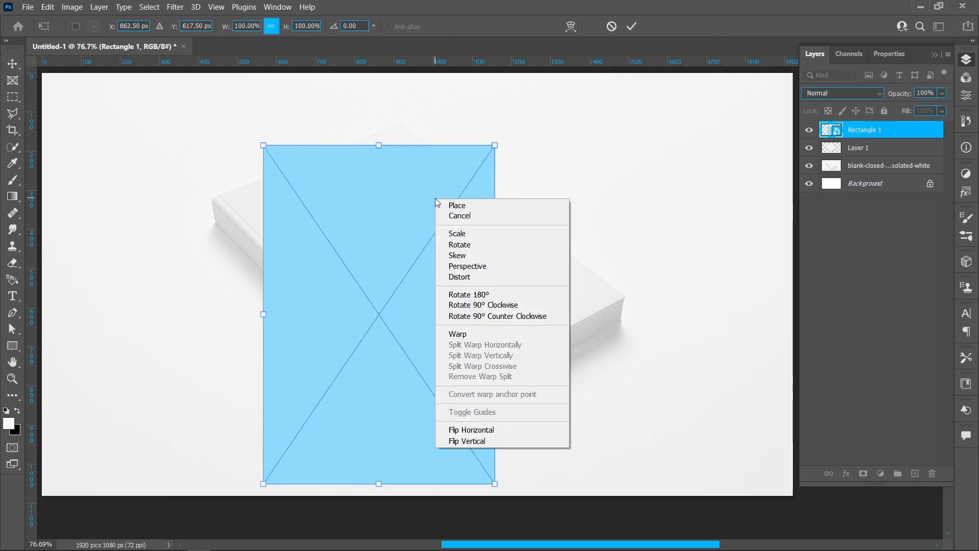
{"action": "left_click", "coordinate": [491, 277]}
{"action": "left_click_drag", "start_coordinate": [265, 148], "coordinate": [212, 195]}
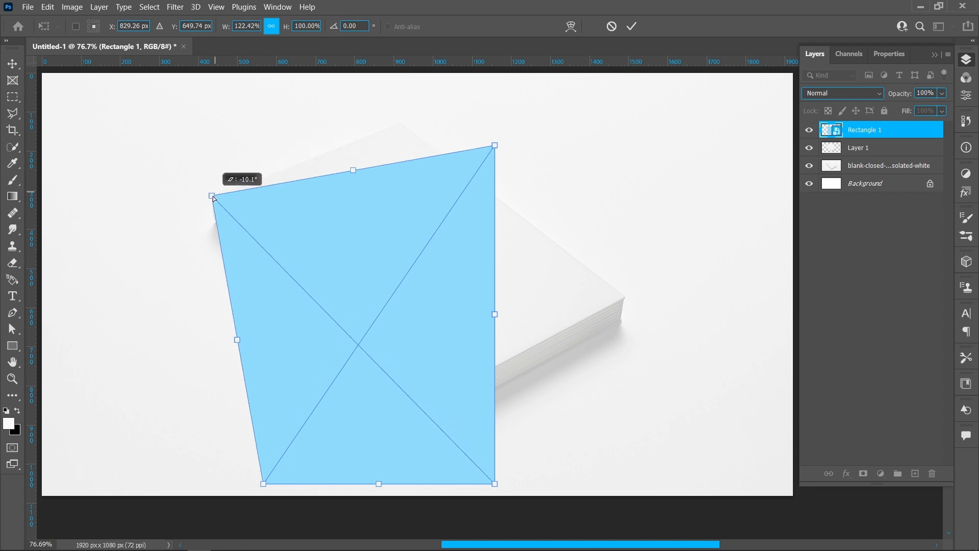
{"action": "left_click_drag", "start_coordinate": [503, 149], "coordinate": [400, 124]}
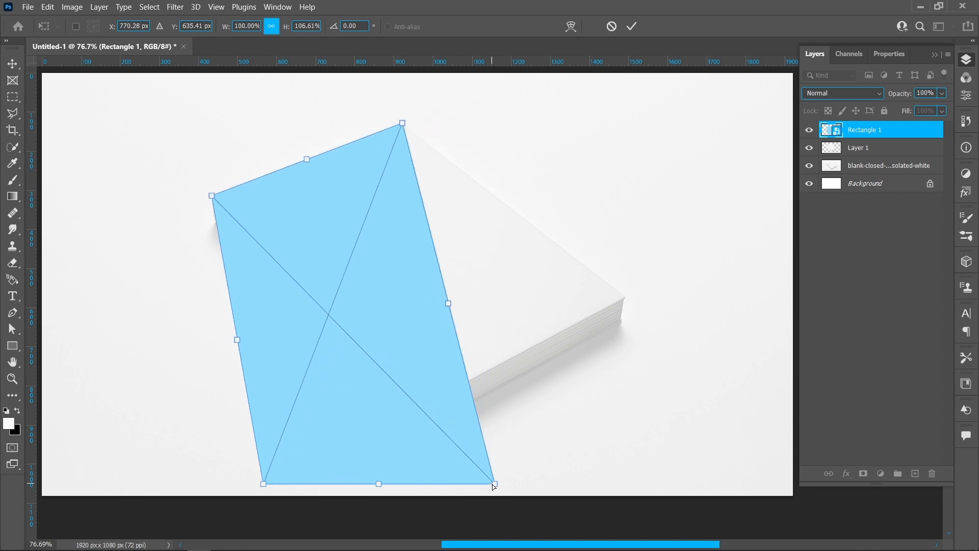
{"action": "left_click_drag", "start_coordinate": [493, 486], "coordinate": [625, 296]}
{"action": "left_click_drag", "start_coordinate": [266, 485], "coordinate": [422, 408]}
Step: Lower the cover smart object's opacity to 67% and align its right and nearest corners precisely with the book cover
{"action": "left_click_drag", "start_coordinate": [911, 95], "coordinate": [889, 98]}
{"action": "scroll", "coordinate": [631, 306], "scroll_direction": "up", "scroll_amount": 10}
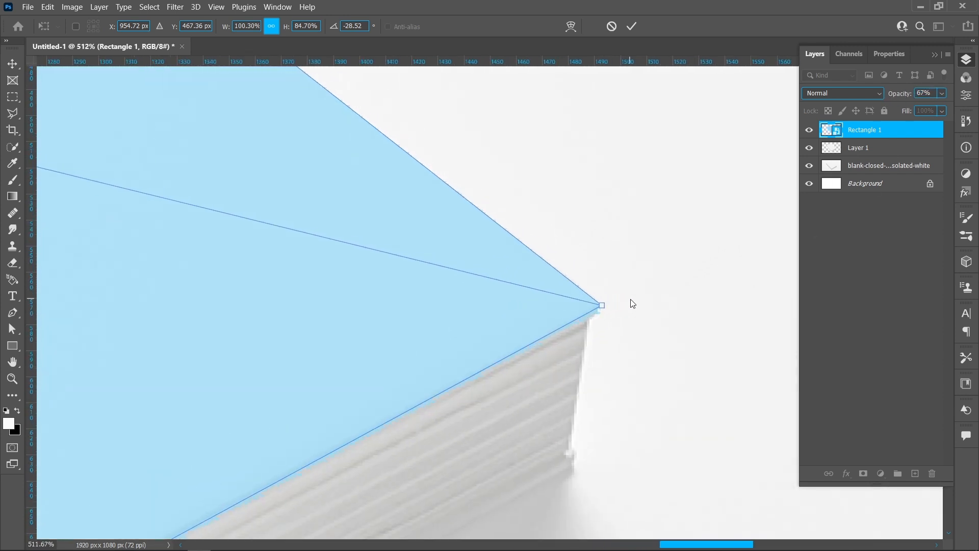
{"action": "mouse_move", "coordinate": [543, 331]}
{"action": "left_mouse_down"}
{"action": "mouse_move", "coordinate": [474, 339]}
{"action": "mouse_move", "coordinate": [542, 323]}
{"action": "left_mouse_up"}
{"action": "scroll", "coordinate": [543, 323], "scroll_direction": "down", "scroll_amount": 10}
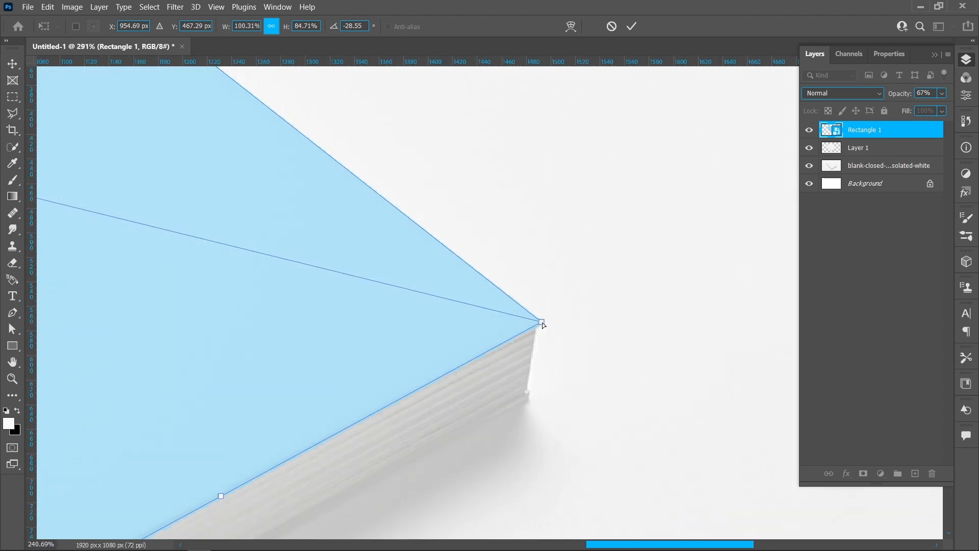
{"action": "scroll", "coordinate": [405, 372], "scroll_direction": "up", "scroll_amount": 9}
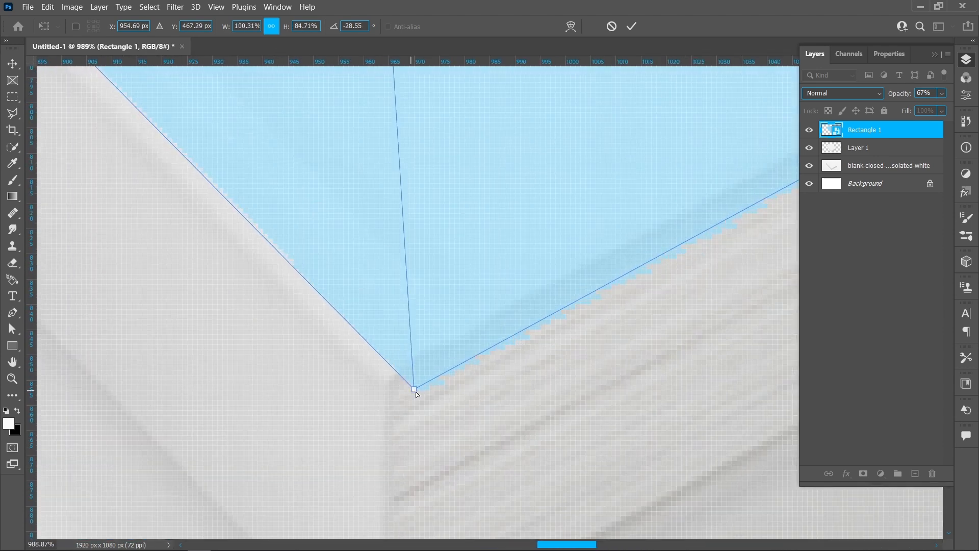
{"action": "left_click_drag", "start_coordinate": [409, 390], "coordinate": [383, 371]}
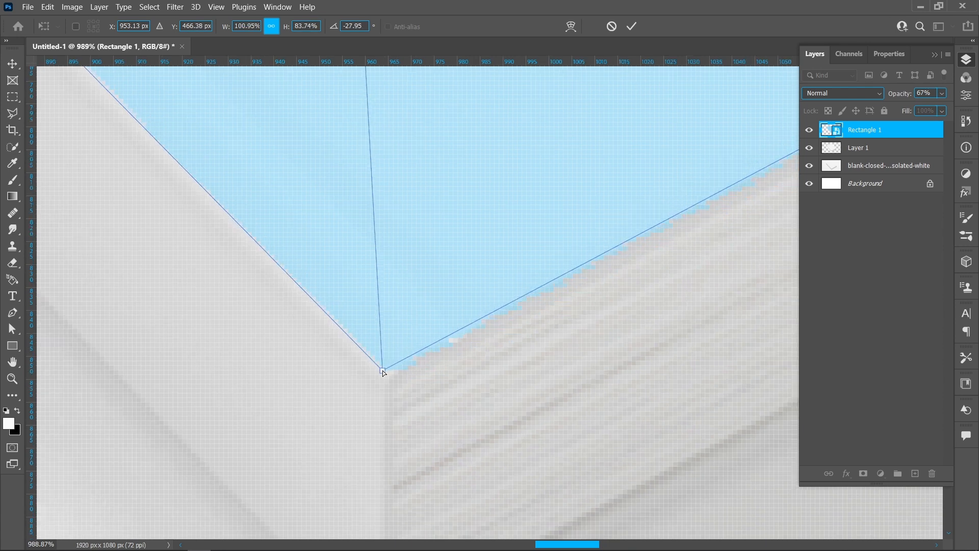
Step: Align the cover smart object's left and uppermost corners precisely with the book cover's corners
{"action": "scroll", "coordinate": [383, 370], "scroll_direction": "down", "scroll_amount": 8}
{"action": "scroll", "coordinate": [383, 370], "scroll_direction": "down", "scroll_amount": 2}
{"action": "scroll", "coordinate": [219, 269], "scroll_direction": "up", "scroll_amount": 8}
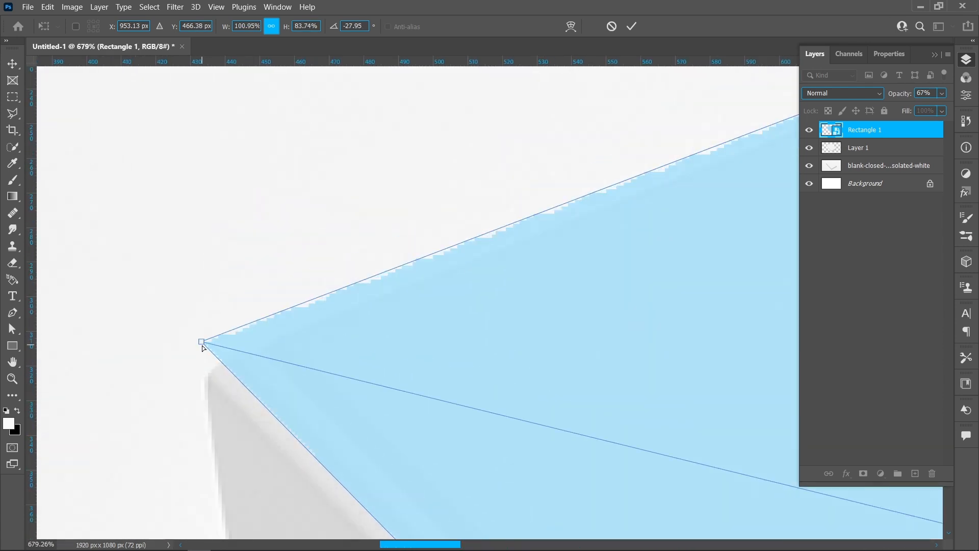
{"action": "left_click_drag", "start_coordinate": [204, 343], "coordinate": [205, 370]}
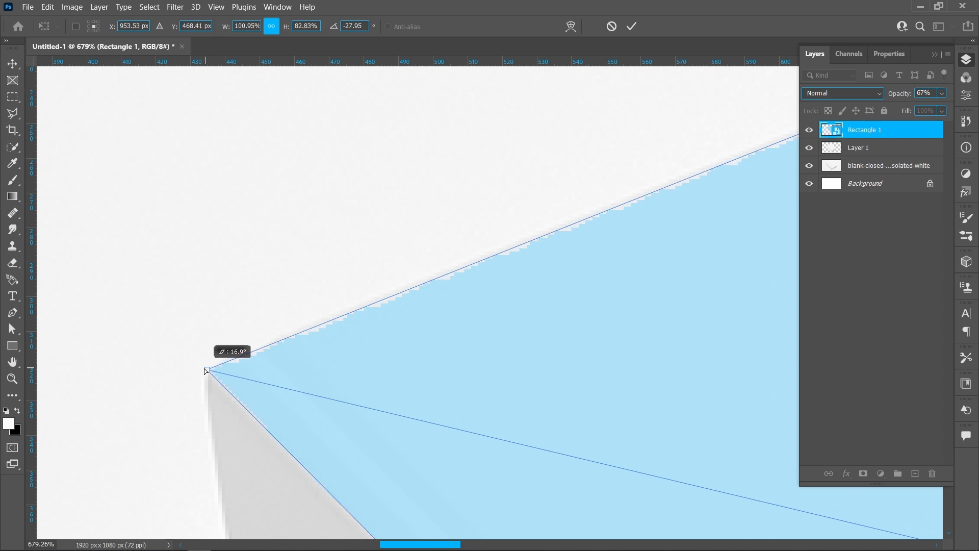
{"action": "scroll", "coordinate": [227, 362], "scroll_direction": "down", "scroll_amount": 2}
{"action": "scroll", "coordinate": [228, 364], "scroll_direction": "down", "scroll_amount": 2}
{"action": "scroll", "coordinate": [636, 190], "scroll_direction": "up", "scroll_amount": 6}
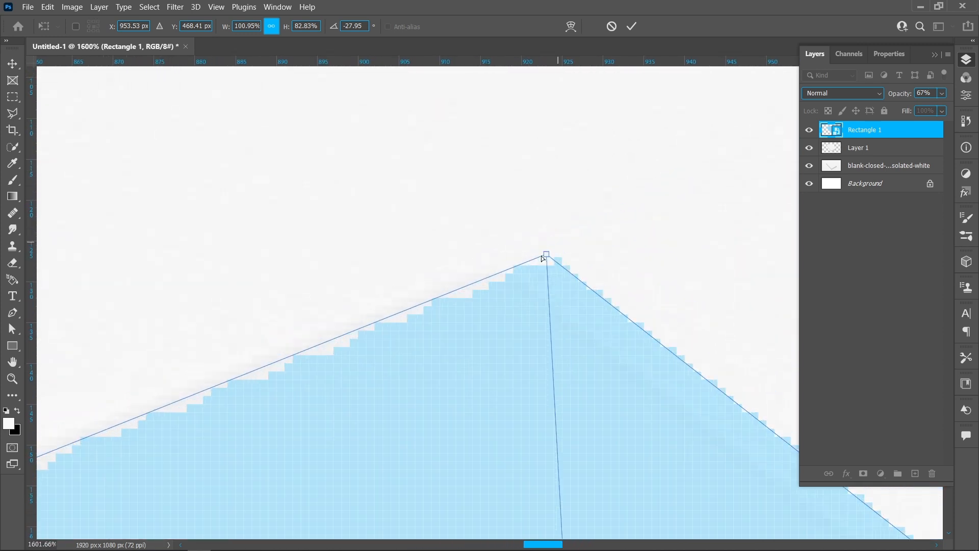
{"action": "left_click_drag", "start_coordinate": [545, 255], "coordinate": [486, 261]}
Step: Restore the cover smart object's opacity to 100% and apply the distortion
{"action": "scroll", "coordinate": [486, 262], "scroll_direction": "down", "scroll_amount": 2}
{"action": "scroll", "coordinate": [487, 264], "scroll_direction": "down", "scroll_amount": 8}
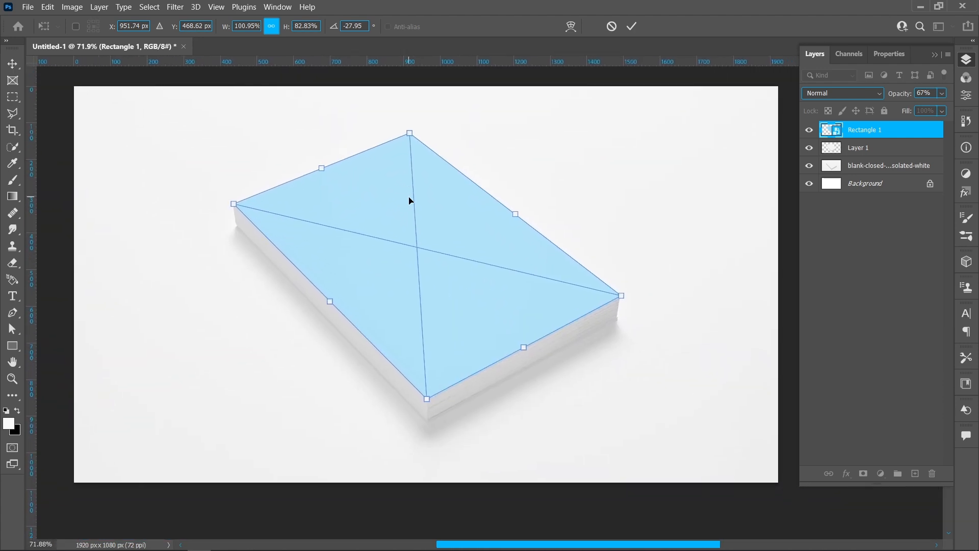
{"action": "left_click_drag", "start_coordinate": [896, 93], "coordinate": [913, 94]}
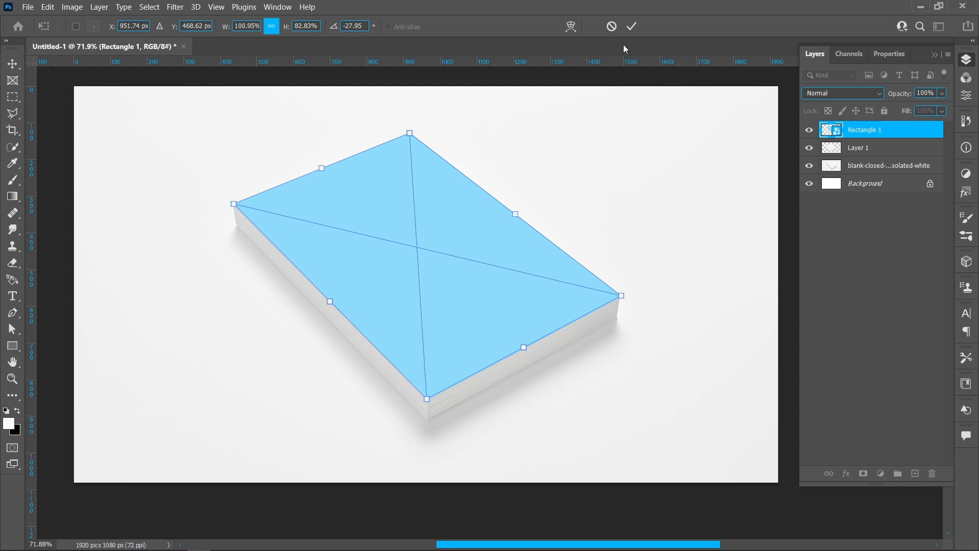
{"action": "left_click", "coordinate": [631, 26]}
{"action": "left_click", "coordinate": [702, 228]}
{"action": "left_click", "coordinate": [437, 333]}
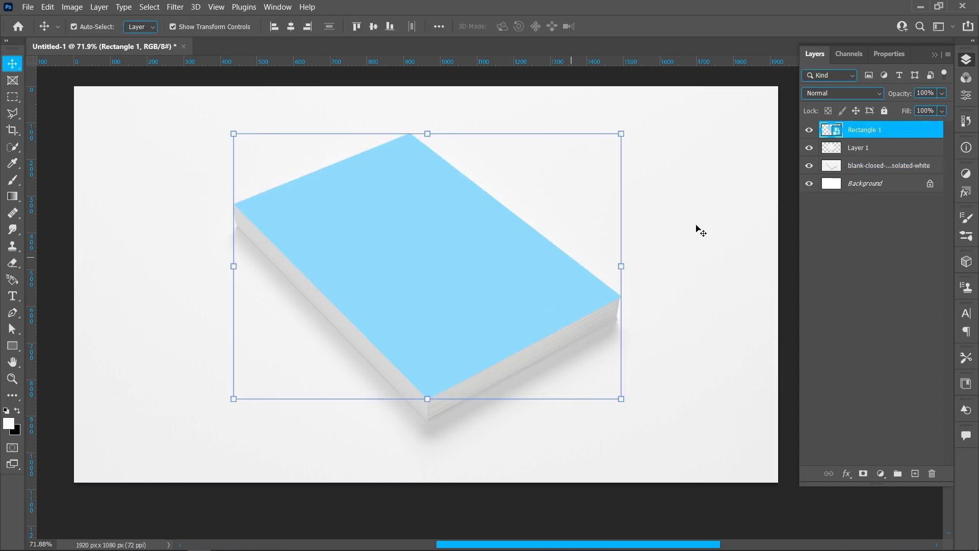
Step: Copy the rectangle's 867 px height from the cover smart object's contents and return to the Untitled-1 document
{"action": "double_click", "coordinate": [828, 132]}
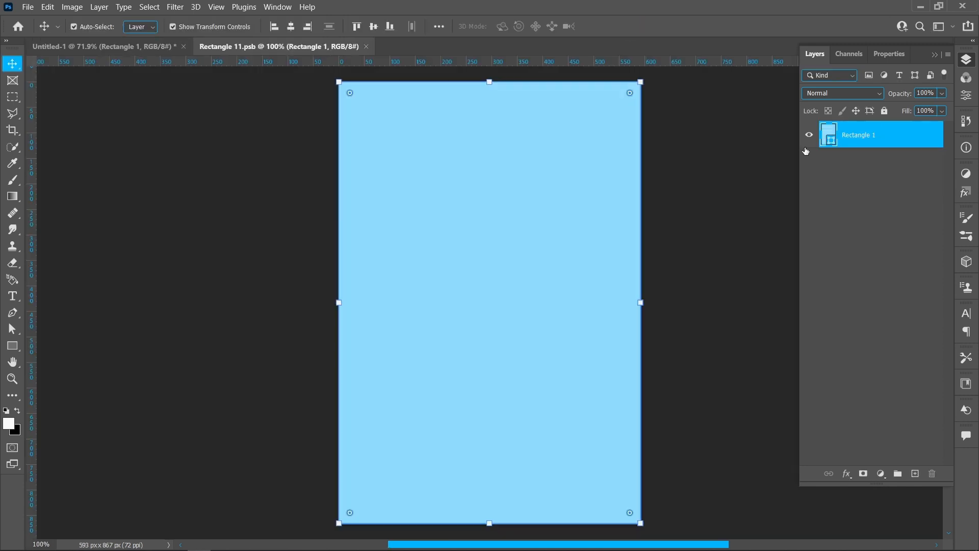
{"action": "left_click", "coordinate": [968, 96]}
{"action": "key", "text": "ctrl+c"}
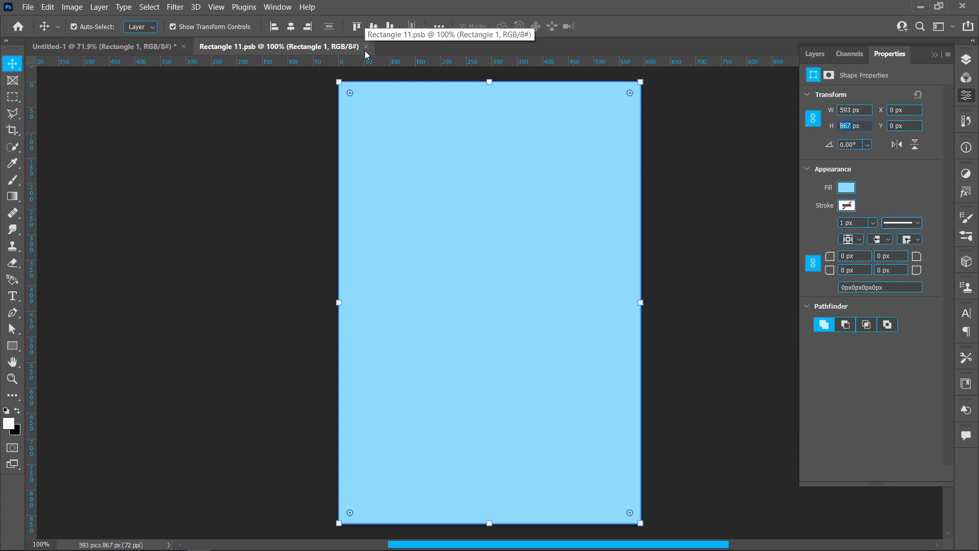
{"action": "left_click", "coordinate": [171, 46]}
Step: Create a 100 x 867 px rectangle shape for the spine and fill it with a stronger sky blue
{"action": "left_click", "coordinate": [13, 347]}
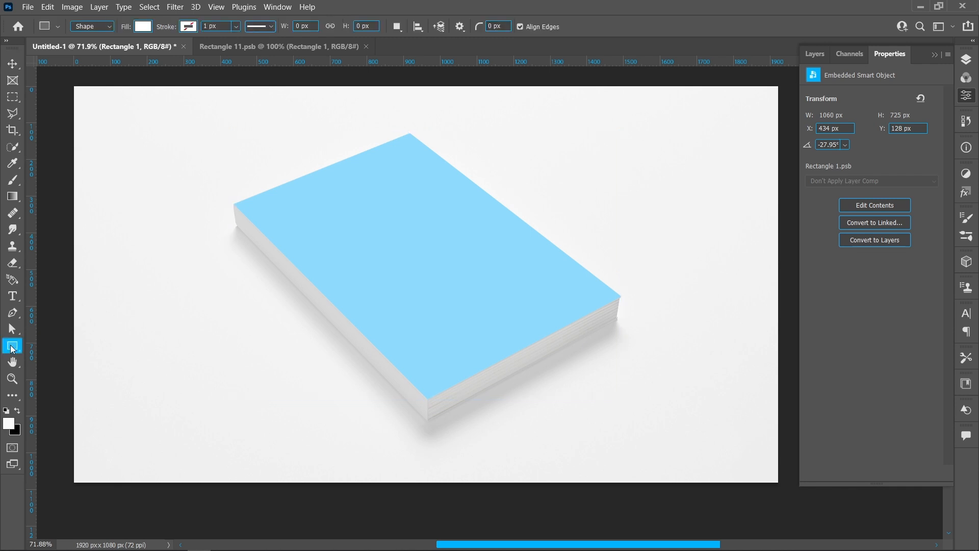
{"action": "left_click", "coordinate": [305, 155]}
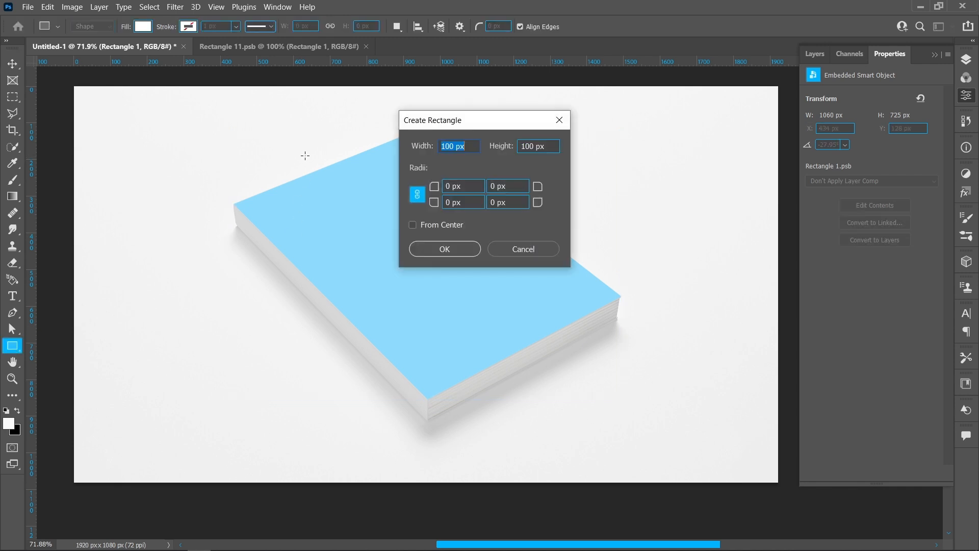
{"action": "left_click", "coordinate": [532, 147]}
{"action": "key", "text": "ctrl+v"}
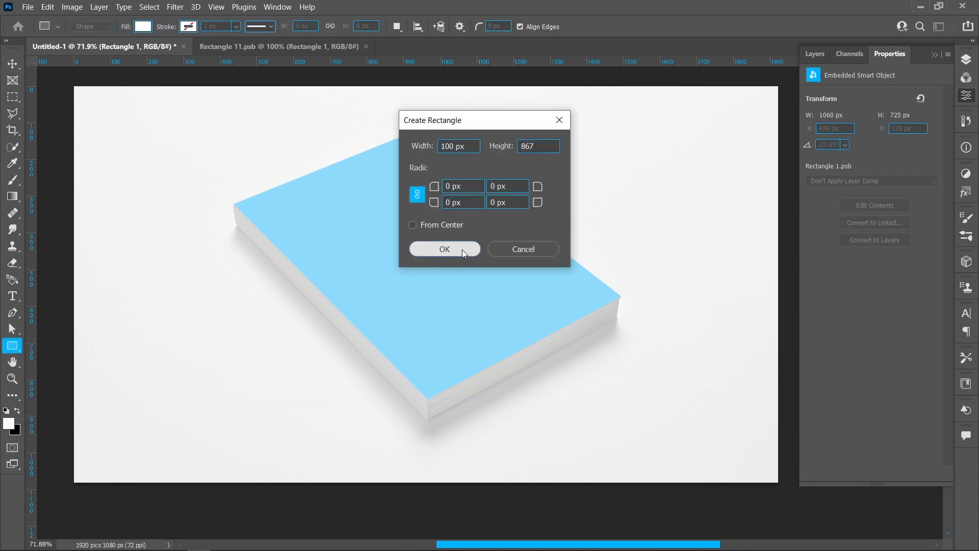
{"action": "left_click", "coordinate": [462, 249]}
{"action": "left_click", "coordinate": [843, 190]}
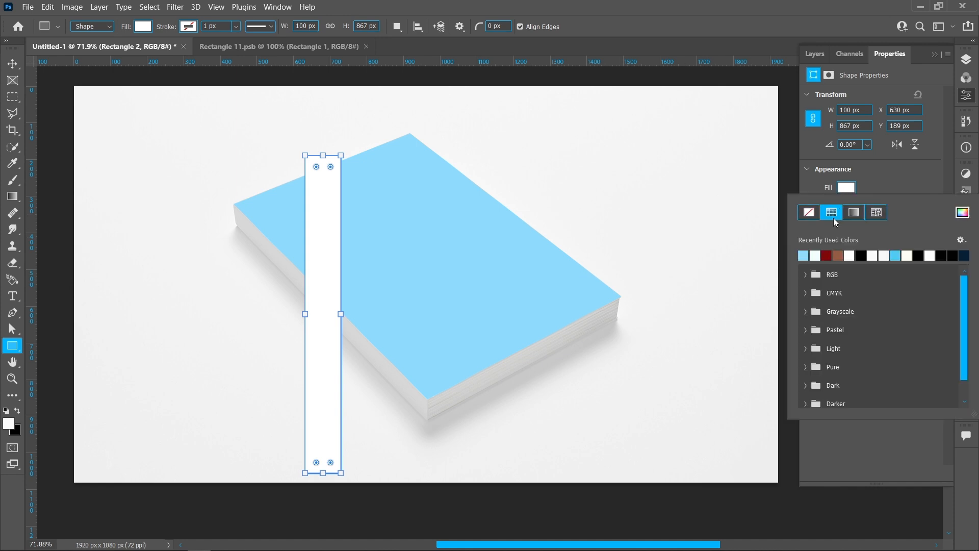
{"action": "left_click", "coordinate": [897, 255]}
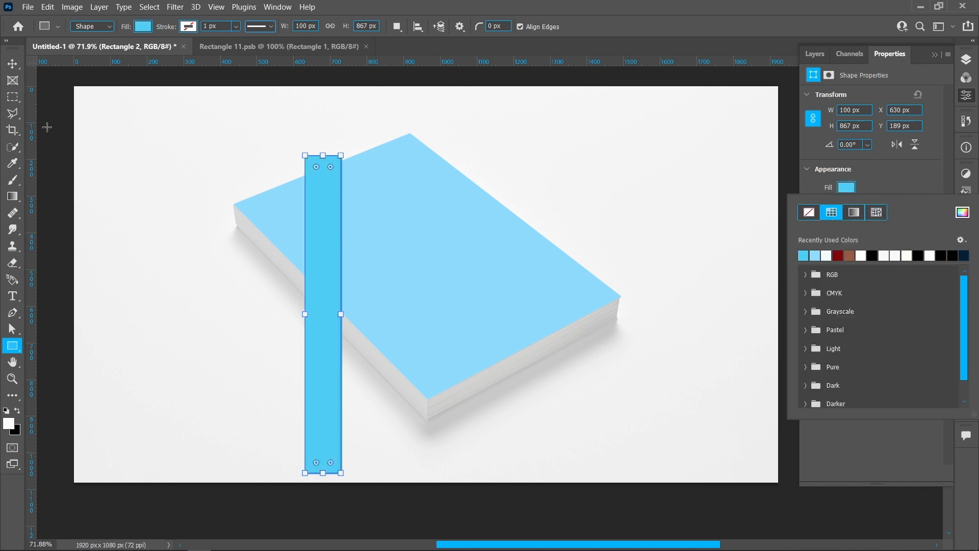
Step: Convert the narrow spine rectangle layer to a smart object
{"action": "left_click", "coordinate": [21, 70]}
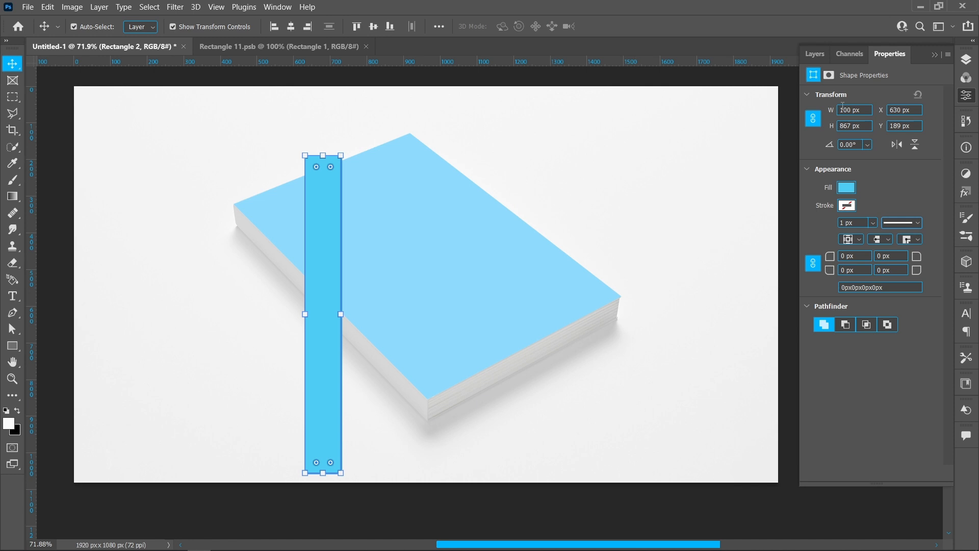
{"action": "left_click", "coordinate": [966, 60]}
{"action": "right_click", "coordinate": [878, 136]}
{"action": "left_click", "coordinate": [755, 187]}
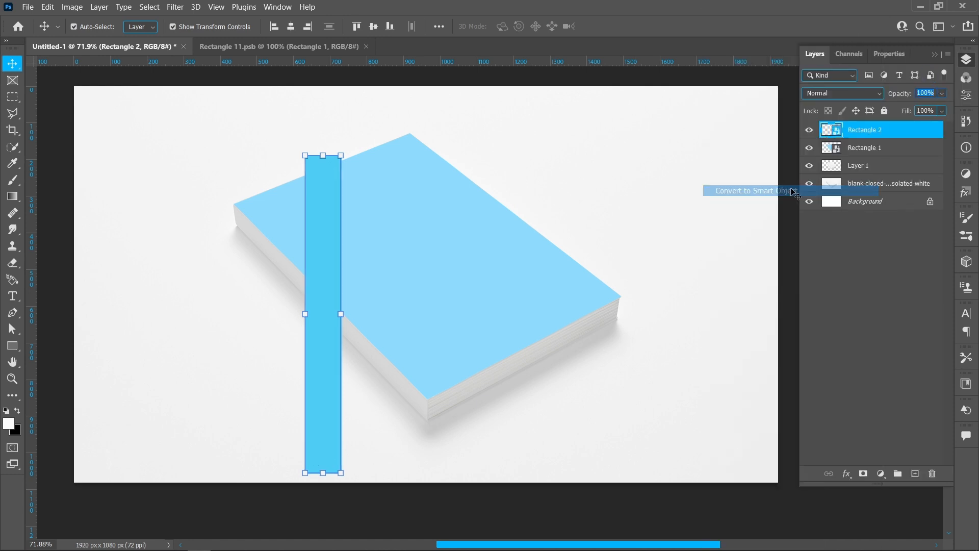
Step: Rotate the spine strip to -44.85° and move it alongside the cover's spine edge
{"action": "left_click_drag", "start_coordinate": [350, 314], "coordinate": [329, 322]}
{"action": "left_click_drag", "start_coordinate": [462, 449], "coordinate": [464, 446]}
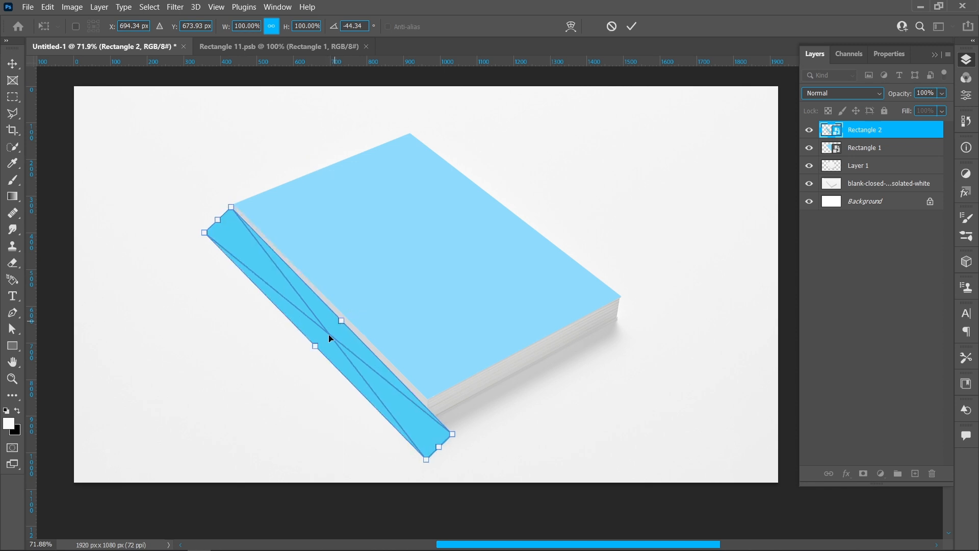
{"action": "left_click_drag", "start_coordinate": [338, 337], "coordinate": [339, 334]}
{"action": "left_click_drag", "start_coordinate": [464, 446], "coordinate": [466, 439]}
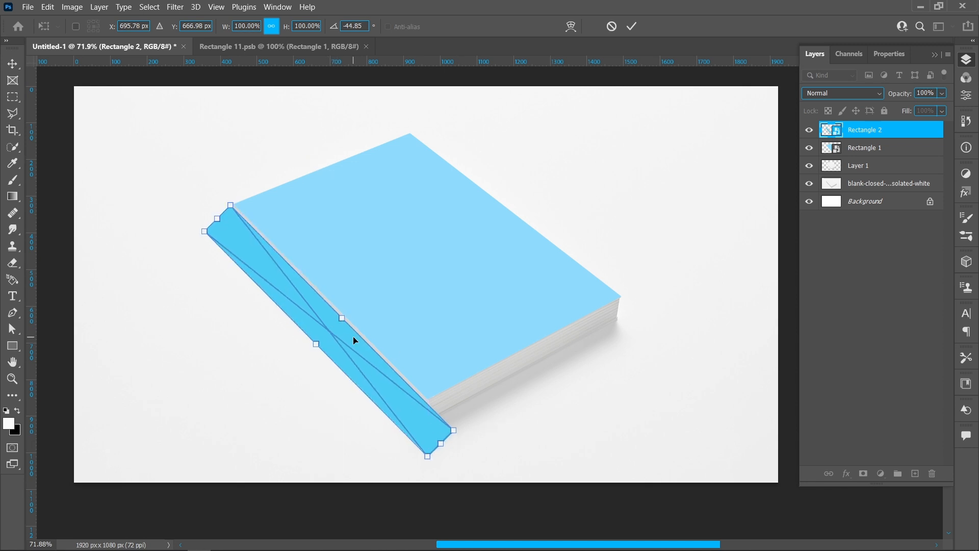
{"action": "left_click_drag", "start_coordinate": [353, 335], "coordinate": [356, 338]}
Step: Distort the spine strip to shorten it and align both ends of its upper edge with the cover's spine-side corners
{"action": "right_click", "coordinate": [405, 398]}
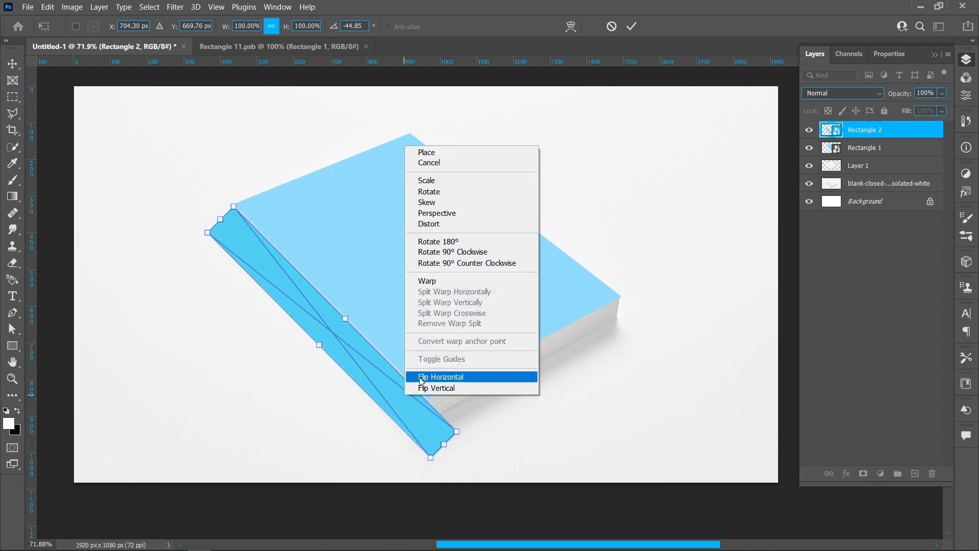
{"action": "left_click", "coordinate": [442, 225]}
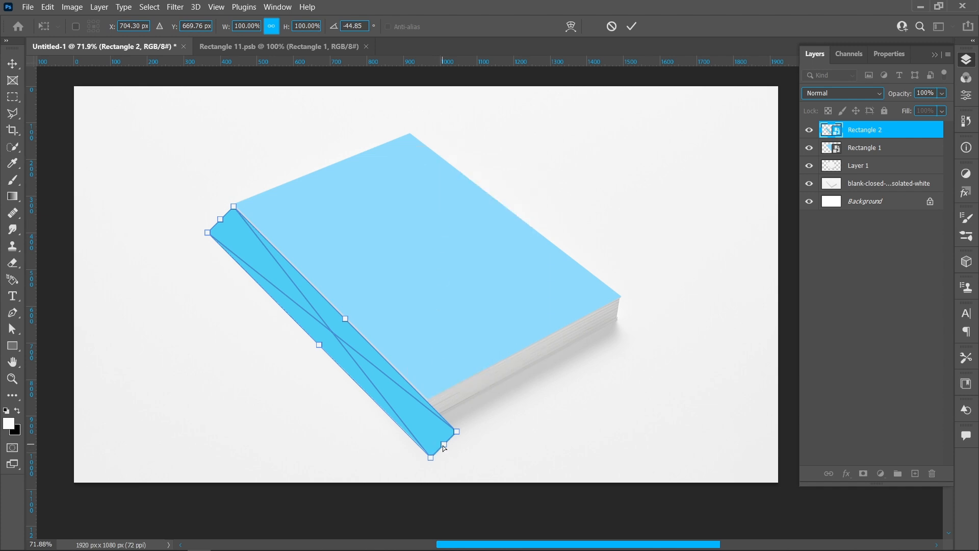
{"action": "left_click_drag", "start_coordinate": [444, 447], "coordinate": [409, 411]}
{"action": "scroll", "coordinate": [417, 401], "scroll_direction": "up", "scroll_amount": 10}
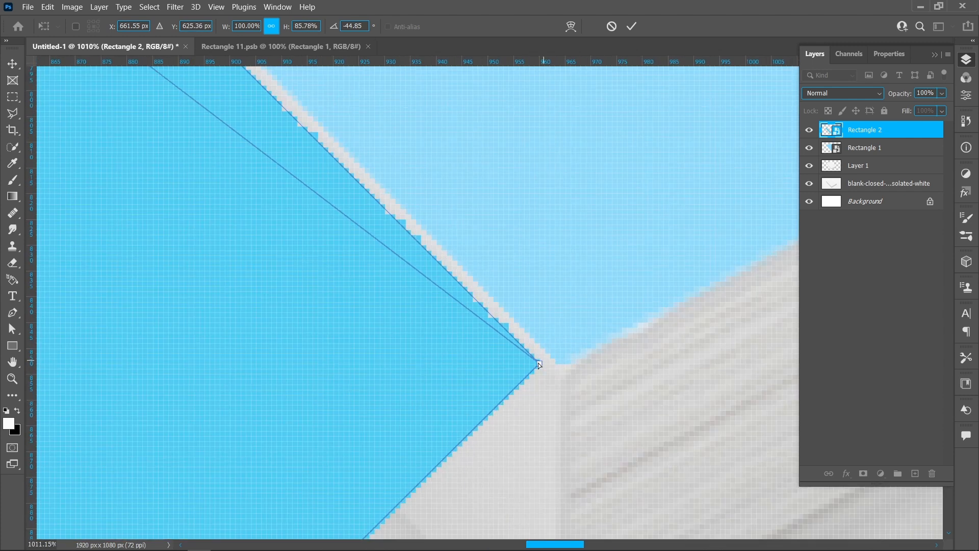
{"action": "mouse_move", "coordinate": [540, 365]}
{"action": "left_mouse_down"}
{"action": "mouse_move", "coordinate": [563, 371]}
{"action": "mouse_move", "coordinate": [554, 366]}
{"action": "left_mouse_up"}
{"action": "scroll", "coordinate": [554, 366], "scroll_direction": "down", "scroll_amount": 10}
{"action": "scroll", "coordinate": [317, 116], "scroll_direction": "up", "scroll_amount": 10}
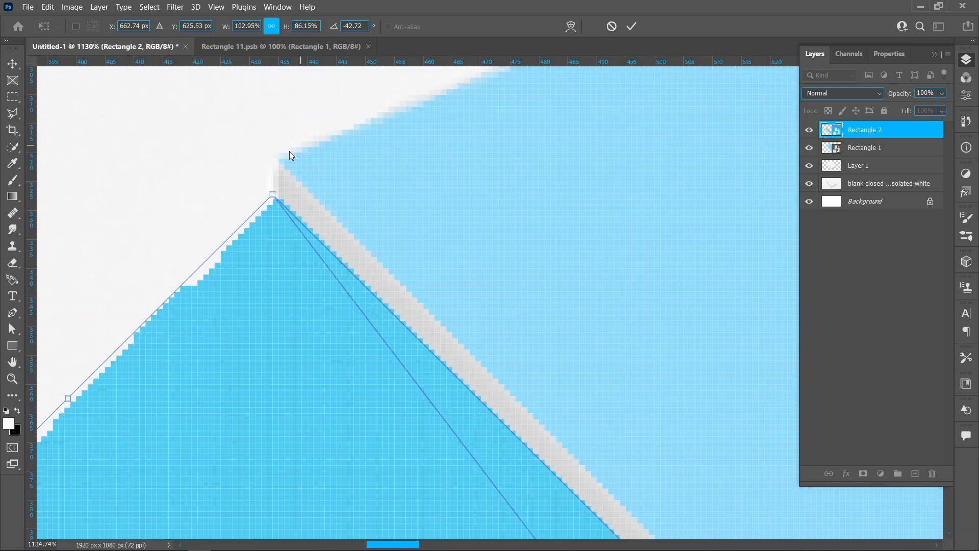
{"action": "left_click_drag", "start_coordinate": [270, 197], "coordinate": [278, 159]}
Step: Lower the spine strip's opacity to 68% and distort its two outer corners onto the lower corners of the book's spine
{"action": "scroll", "coordinate": [279, 159], "scroll_direction": "down", "scroll_amount": 10}
{"action": "left_click_drag", "start_coordinate": [904, 96], "coordinate": [883, 96]}
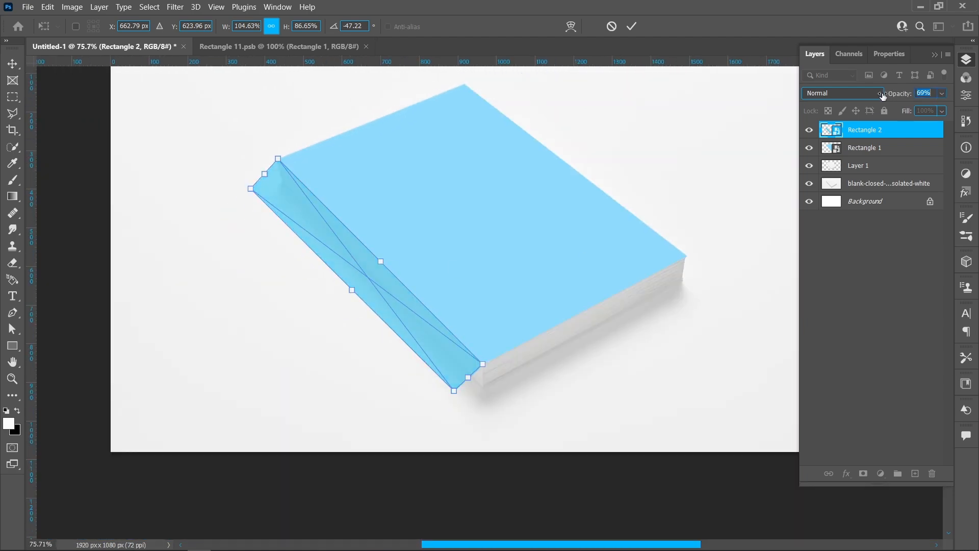
{"action": "scroll", "coordinate": [479, 422], "scroll_direction": "up", "scroll_amount": 8}
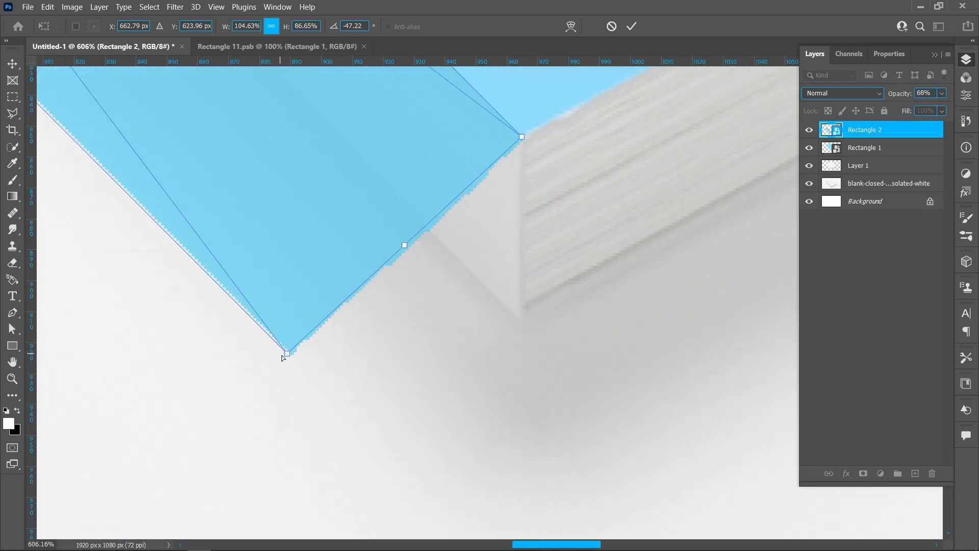
{"action": "left_click_drag", "start_coordinate": [284, 352], "coordinate": [522, 318]}
{"action": "scroll", "coordinate": [449, 326], "scroll_direction": "down", "scroll_amount": 5}
{"action": "scroll", "coordinate": [448, 326], "scroll_direction": "down", "scroll_amount": 3}
{"action": "scroll", "coordinate": [280, 139], "scroll_direction": "up", "scroll_amount": 7}
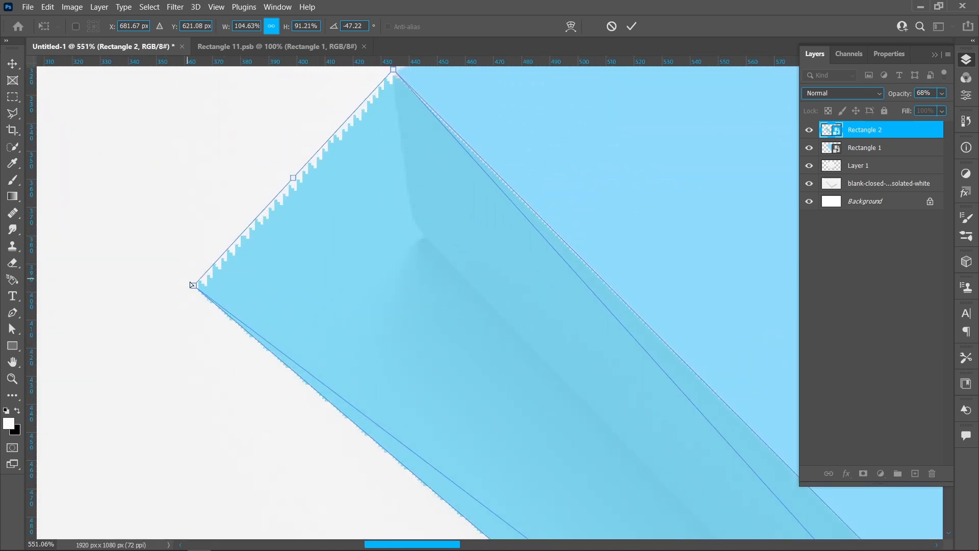
{"action": "left_click_drag", "start_coordinate": [190, 281], "coordinate": [413, 225]}
{"action": "left_click_drag", "start_coordinate": [403, 145], "coordinate": [402, 145]}
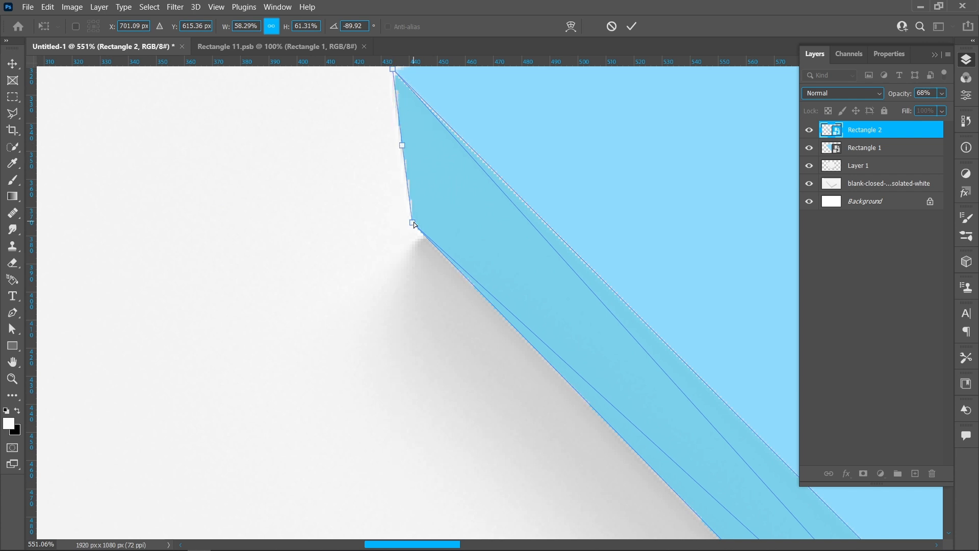
Step: Apply the spine strip's distortion and restore its opacity to 100%
{"action": "scroll", "coordinate": [414, 222], "scroll_direction": "down", "scroll_amount": 10}
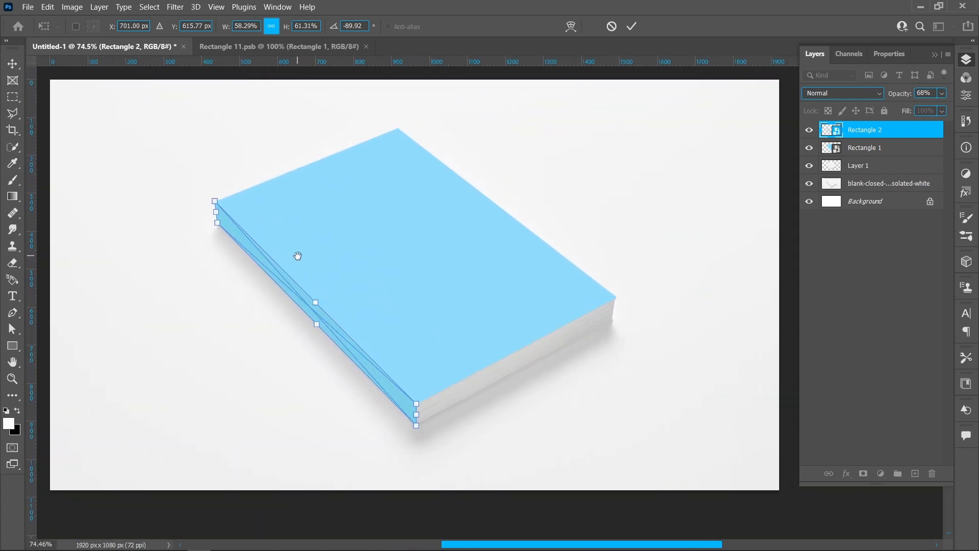
{"action": "left_click", "coordinate": [632, 26]}
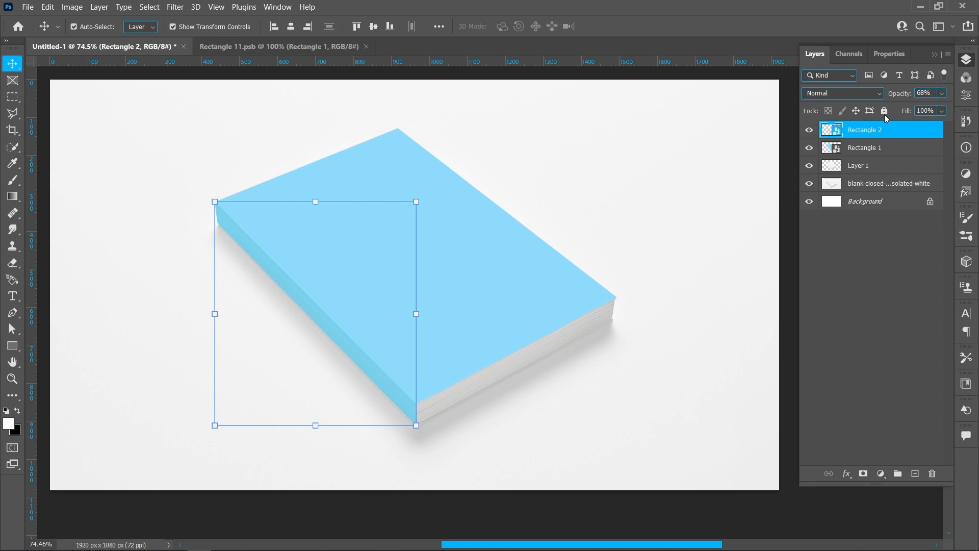
{"action": "left_click", "coordinate": [649, 241]}
{"action": "left_click", "coordinate": [421, 326]}
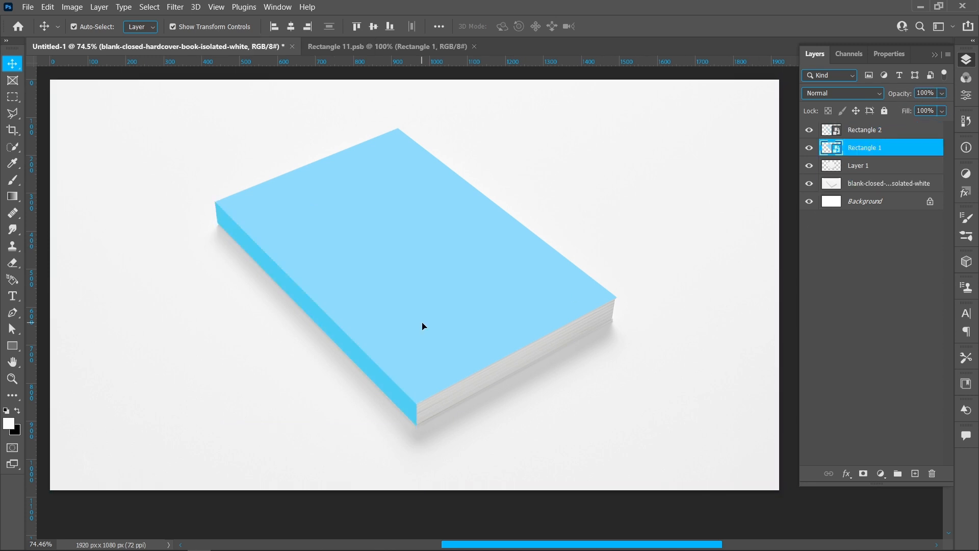
Step: Open the front cover's smart object and place the embedded forest image _f9e555ff-3d9e-4329-b3bf-983e6c801a80 in it
{"action": "double_click", "coordinate": [828, 148]}
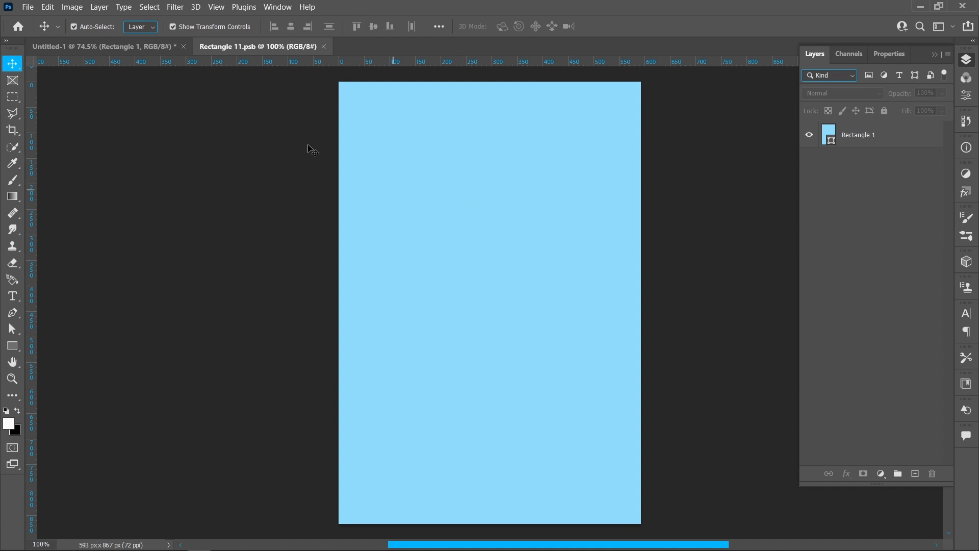
{"action": "left_click", "coordinate": [27, 7]}
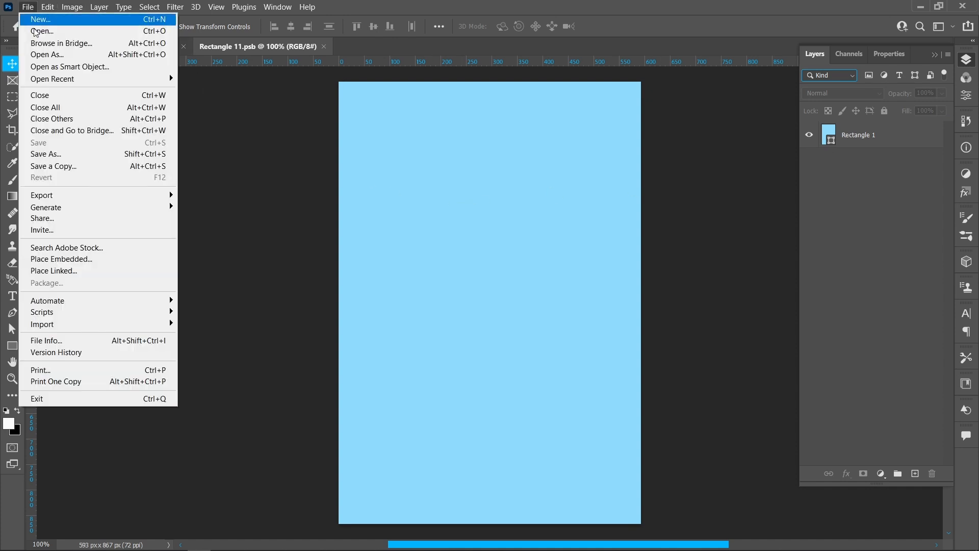
{"action": "left_click", "coordinate": [88, 262]}
{"action": "left_click", "coordinate": [318, 88]}
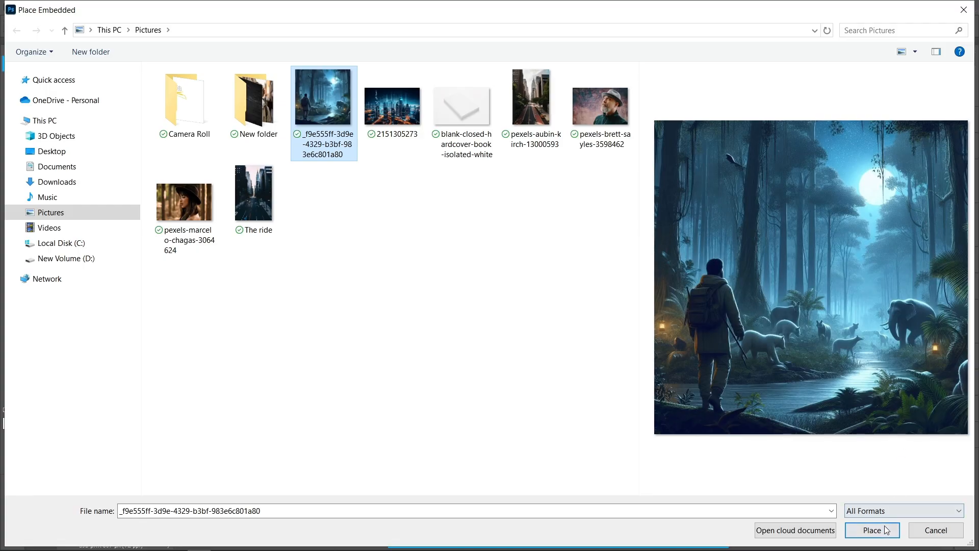
{"action": "left_click", "coordinate": [886, 531]}
Step: Align the forest image with the canvas's upper edge and scale it to about 112.89% so it fills the whole cover
{"action": "left_click_drag", "start_coordinate": [489, 152], "coordinate": [489, 81]}
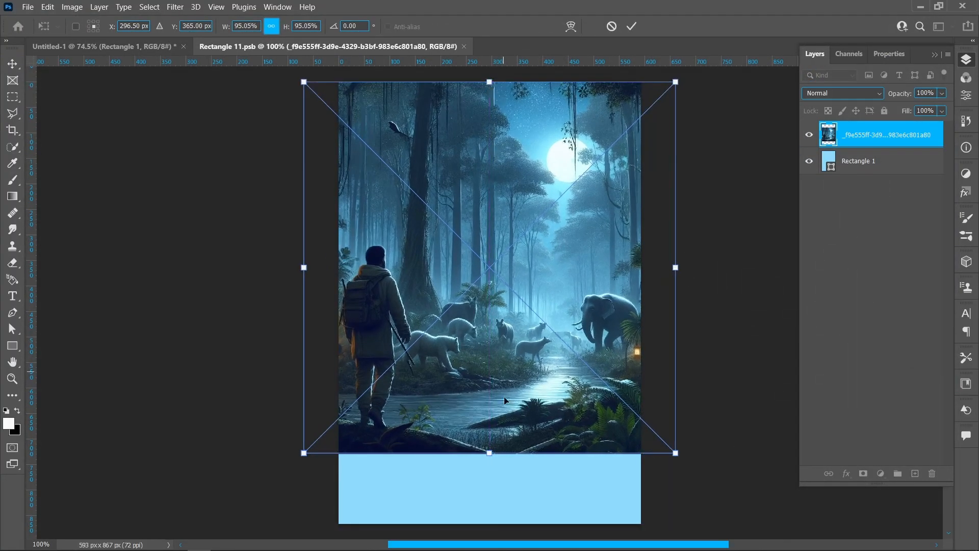
{"action": "left_click_drag", "start_coordinate": [489, 453], "coordinate": [509, 441]}
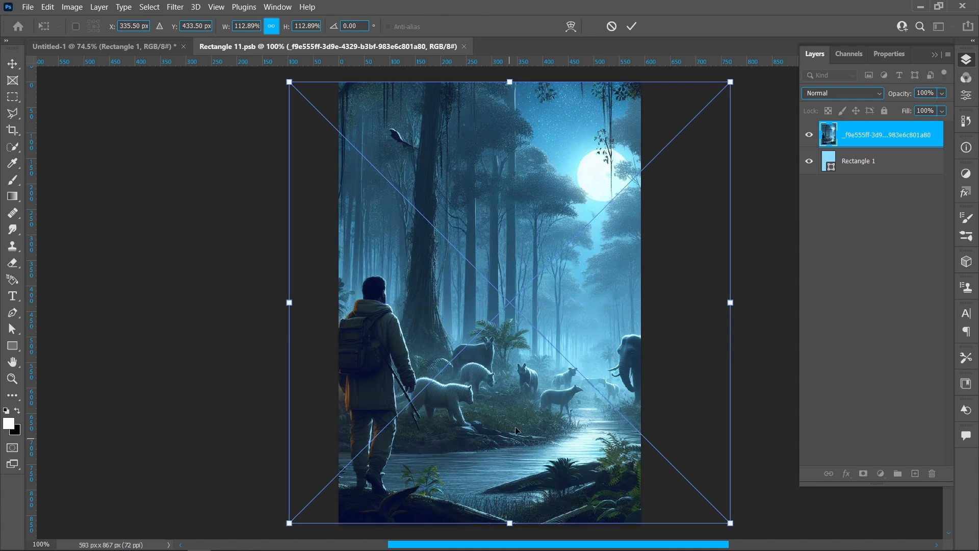
{"action": "left_click", "coordinate": [631, 26]}
{"action": "left_click", "coordinate": [245, 242]}
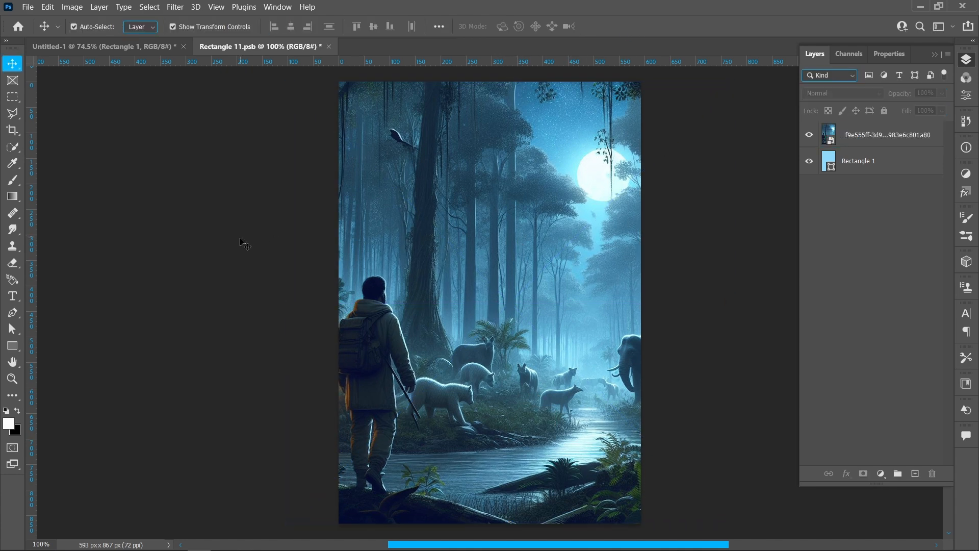
Step: Start a text line over the upper part of the cover in Cambria Bold at 72 pt
{"action": "left_click", "coordinate": [13, 295]}
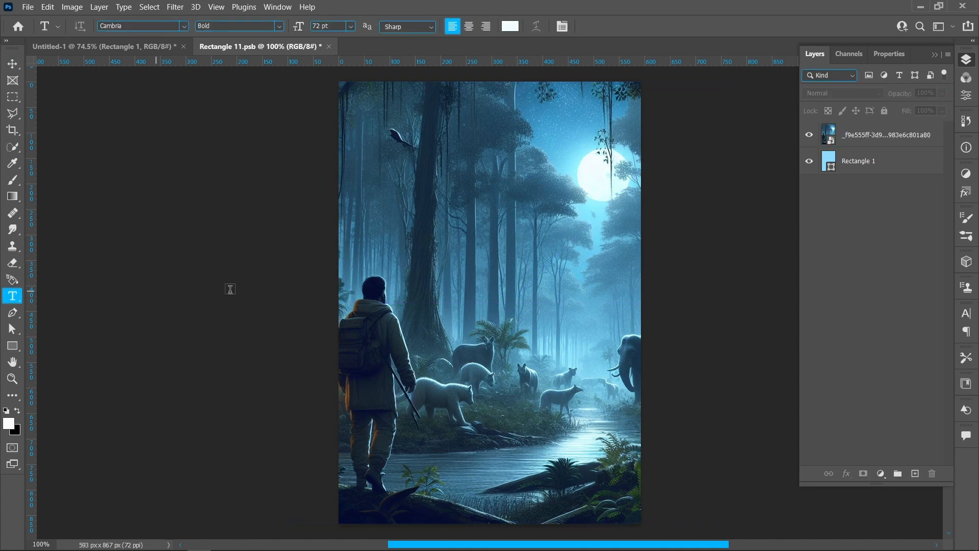
{"action": "left_click", "coordinate": [390, 161]}
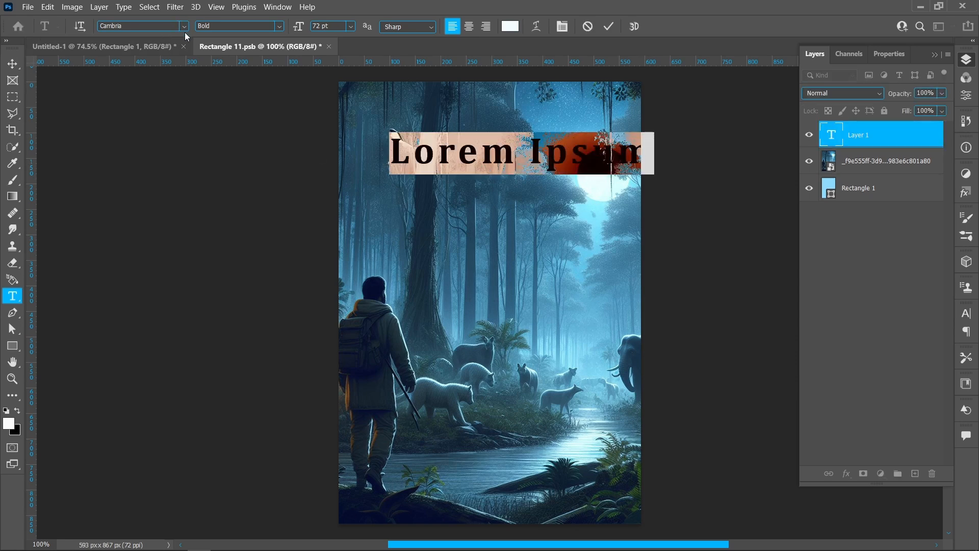
{"action": "left_click", "coordinate": [184, 27]}
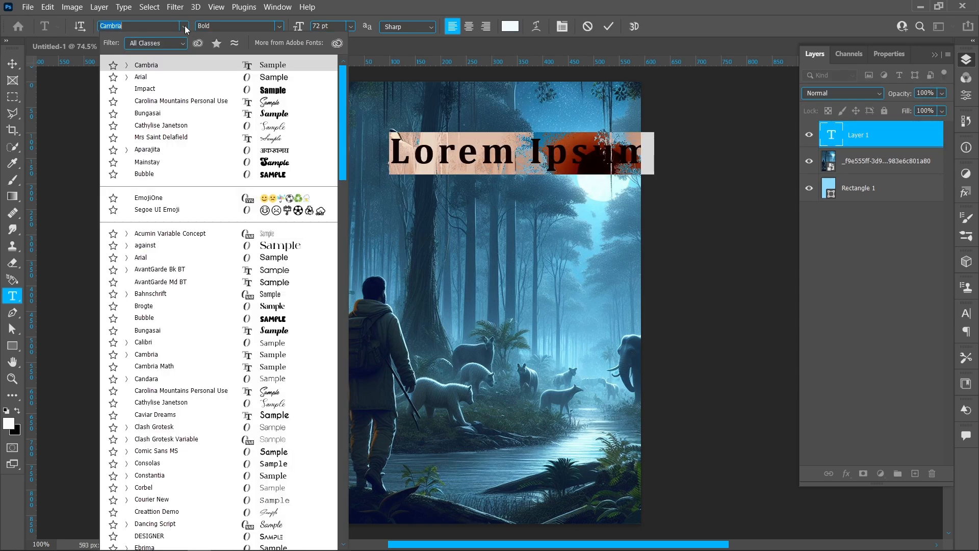
{"action": "left_click", "coordinate": [195, 356]}
{"action": "left_click", "coordinate": [279, 26]}
{"action": "left_click", "coordinate": [274, 59]}
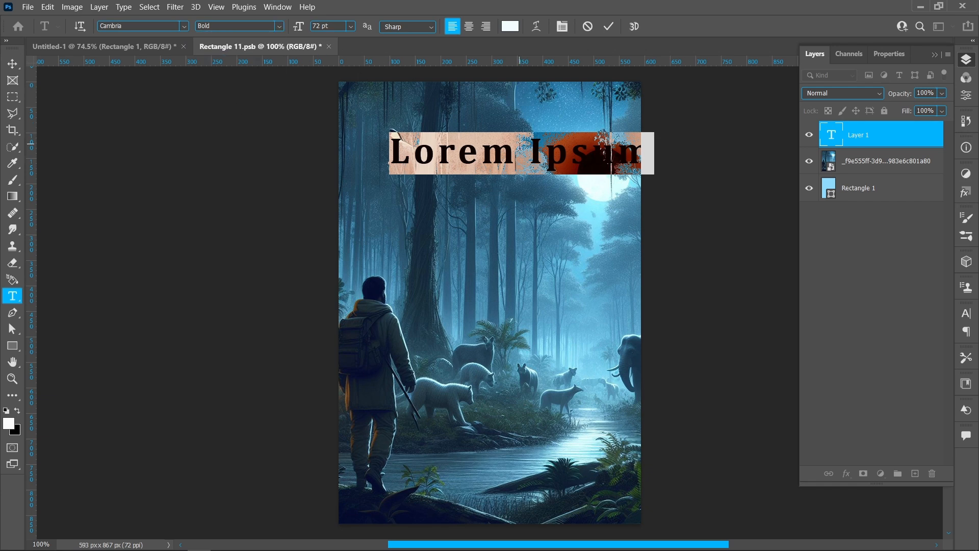
Step: Sample the text colour from the moon and enter the title TOURIST
{"action": "left_click", "coordinate": [510, 26]}
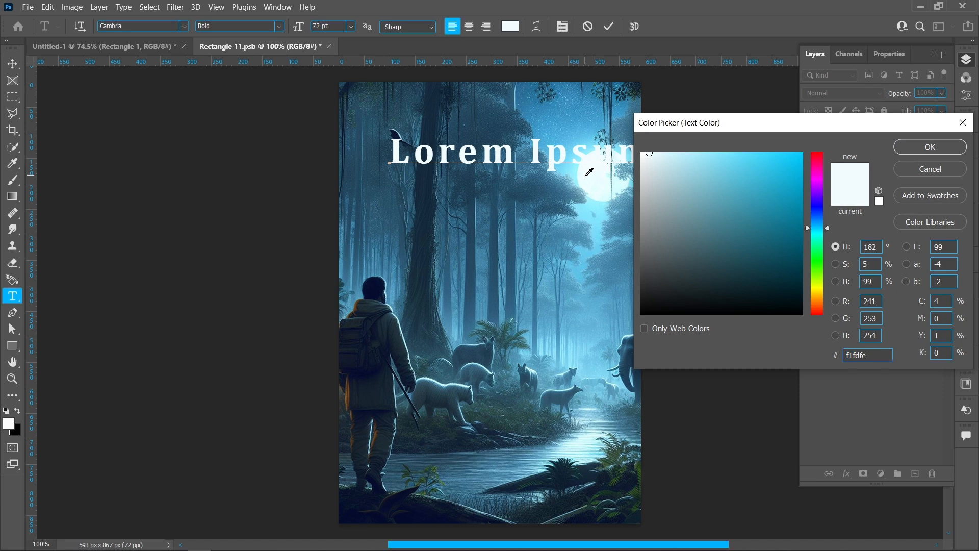
{"action": "left_click", "coordinate": [586, 170]}
{"action": "left_click", "coordinate": [907, 148]}
{"action": "type", "text": "TO"}
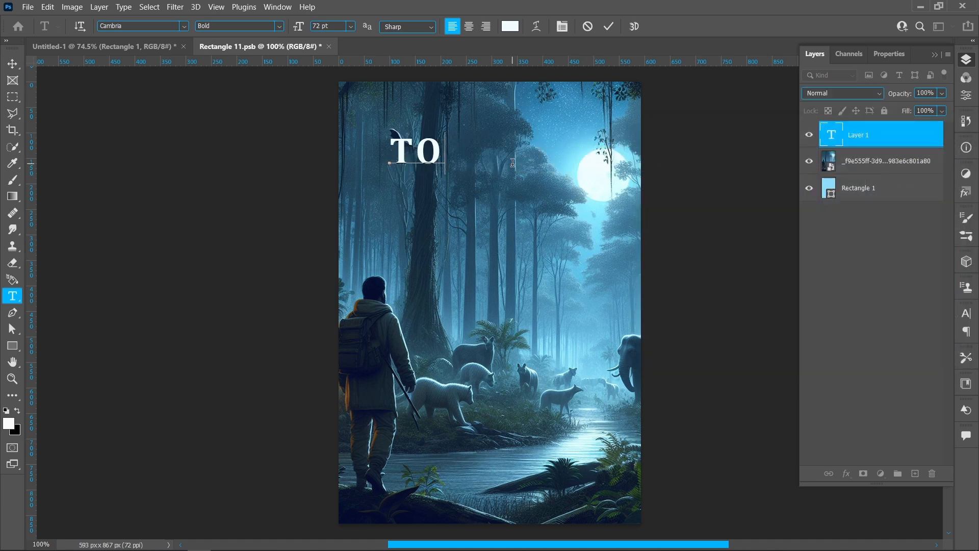
{"action": "type", "text": "URIST"}
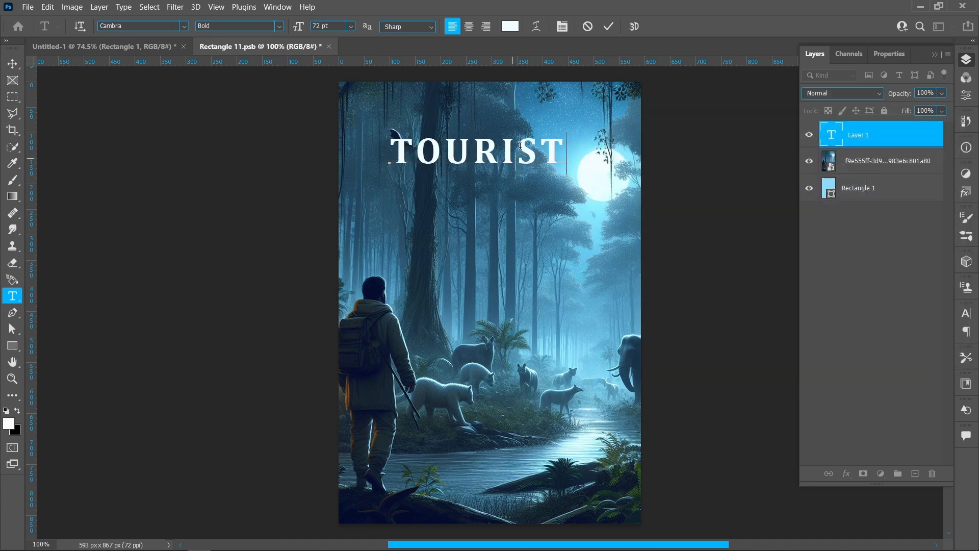
{"action": "left_click", "coordinate": [605, 26]}
Step: Enlarge the TOURIST title to about 89 pt, move it up near the cover's upper edge and centre it horizontally
{"action": "left_click", "coordinate": [13, 63]}
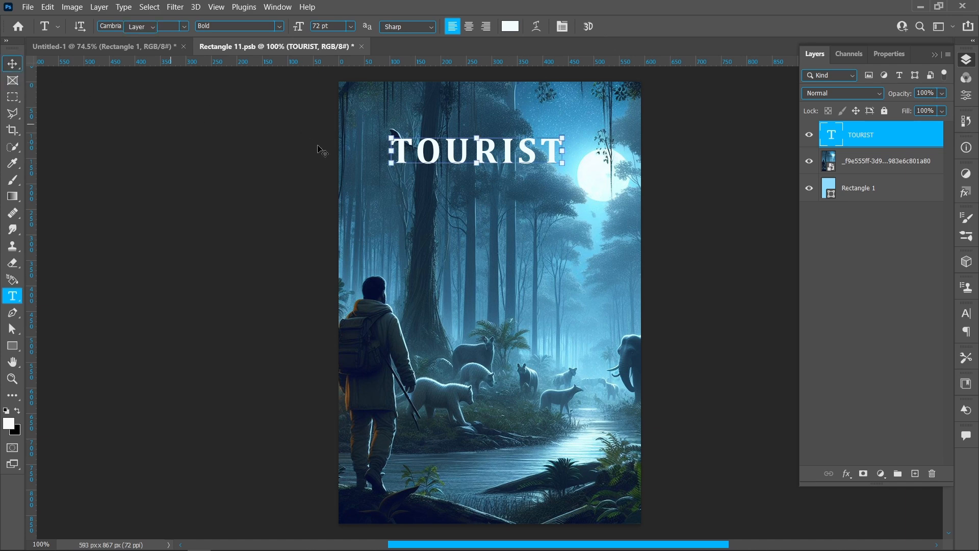
{"action": "left_click_drag", "start_coordinate": [560, 163], "coordinate": [598, 180]}
{"action": "left_click_drag", "start_coordinate": [532, 141], "coordinate": [531, 129]}
{"action": "left_click", "coordinate": [632, 26]}
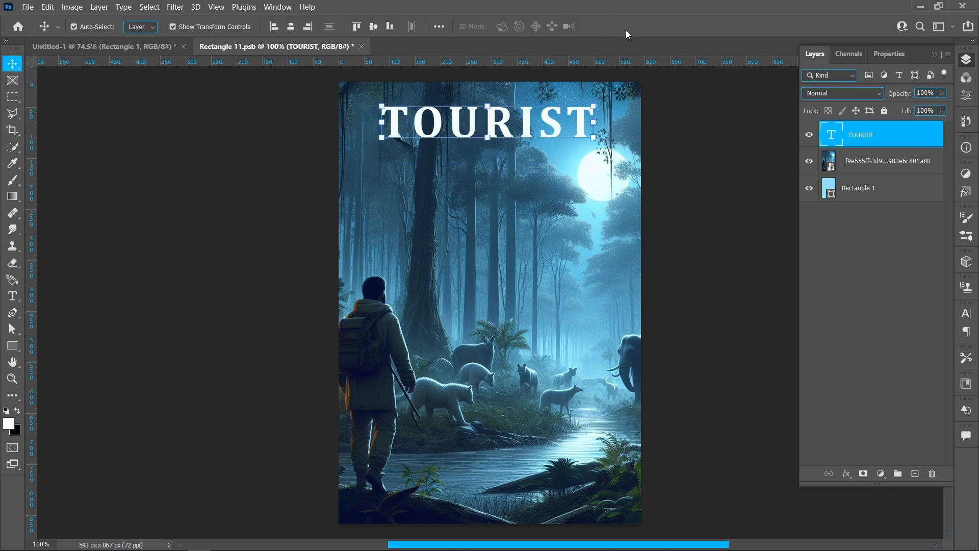
{"action": "left_click", "coordinate": [295, 30]}
{"action": "left_click", "coordinate": [679, 174]}
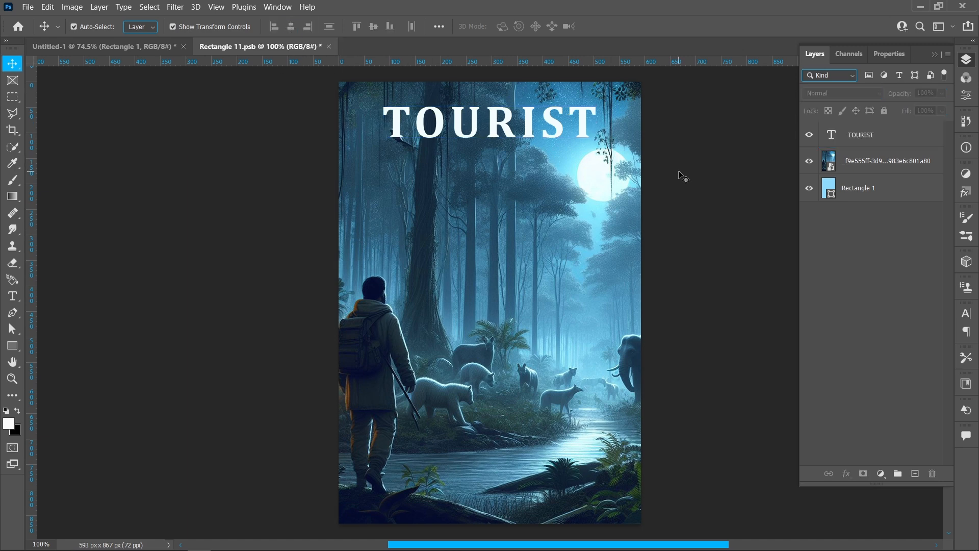
Step: Duplicate the TOURIST title straight down to the lower part of the cover and change the copy's text to NATURE
{"action": "left_click", "coordinate": [507, 124]}
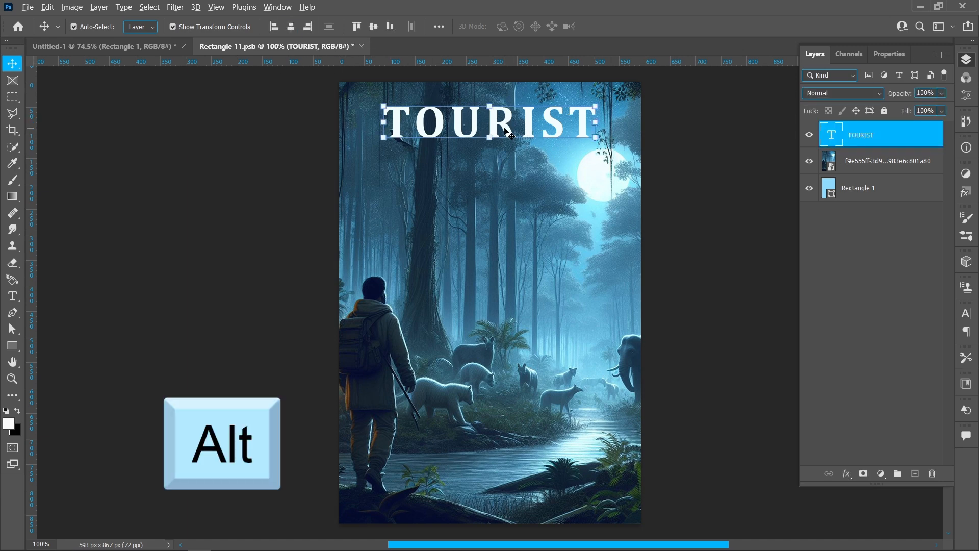
{"action": "left_click_drag", "start_coordinate": [506, 124], "coordinate": [508, 447]}
{"action": "double_click", "coordinate": [508, 447]}
{"action": "type", "text": "NATURE"}
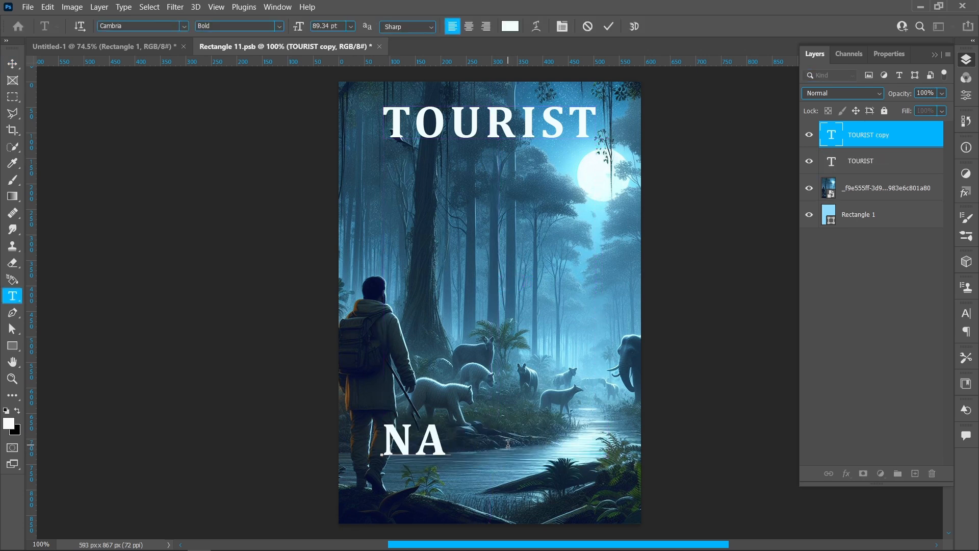
{"action": "left_click", "coordinate": [608, 27]}
{"action": "key", "text": "v"}
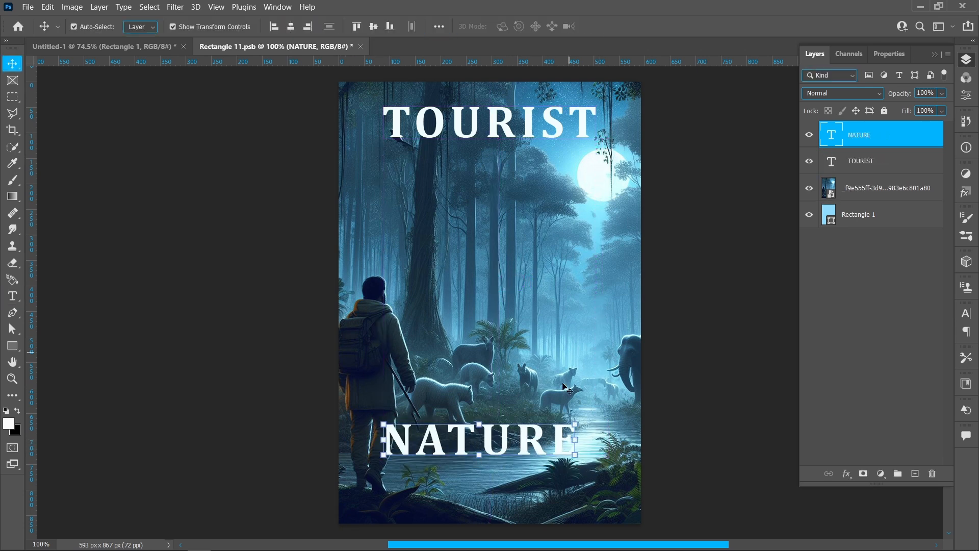
Step: Scale the NATURE text down to about 81 pt and centre it horizontally on the cover
{"action": "left_click", "coordinate": [480, 458]}
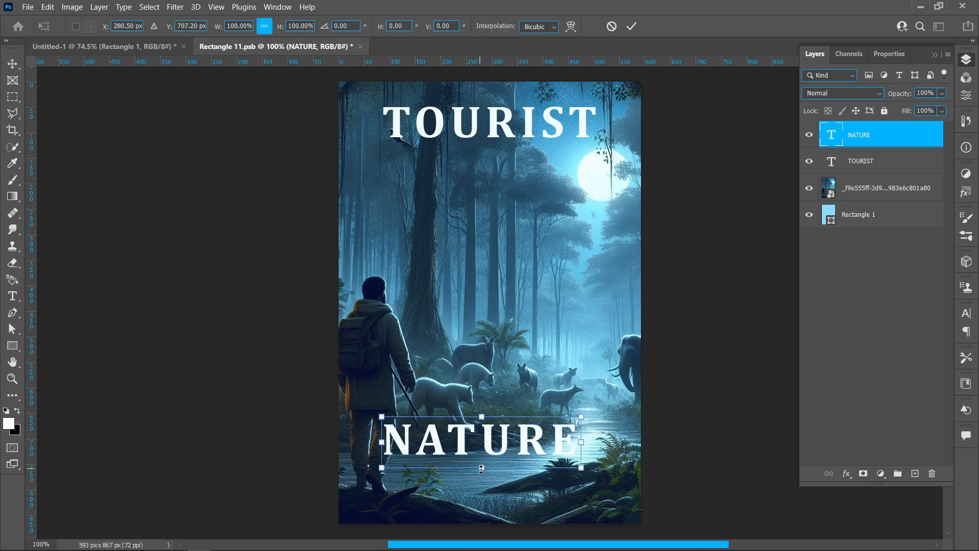
{"action": "left_click_drag", "start_coordinate": [481, 470], "coordinate": [482, 464]}
{"action": "left_click", "coordinate": [632, 26]}
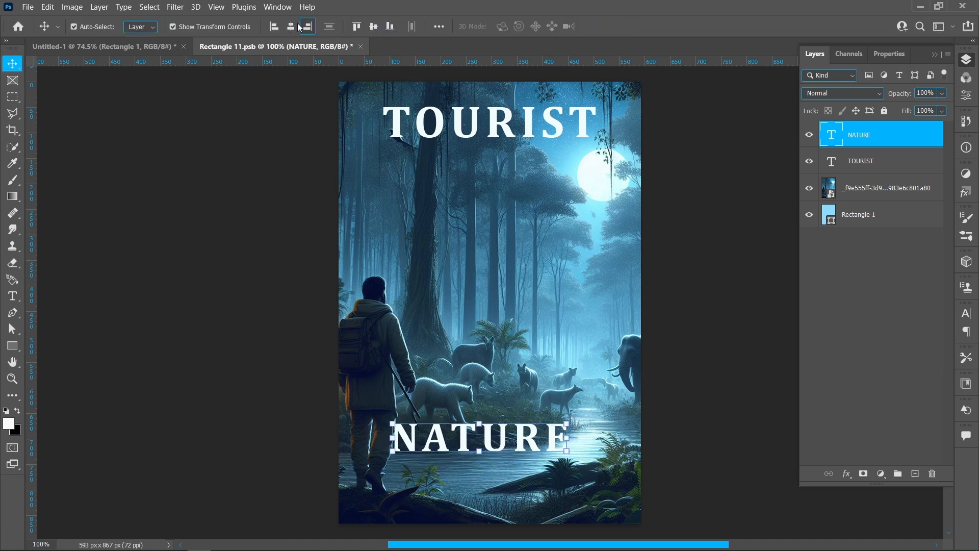
{"action": "left_click", "coordinate": [290, 27]}
{"action": "left_click", "coordinate": [296, 293]}
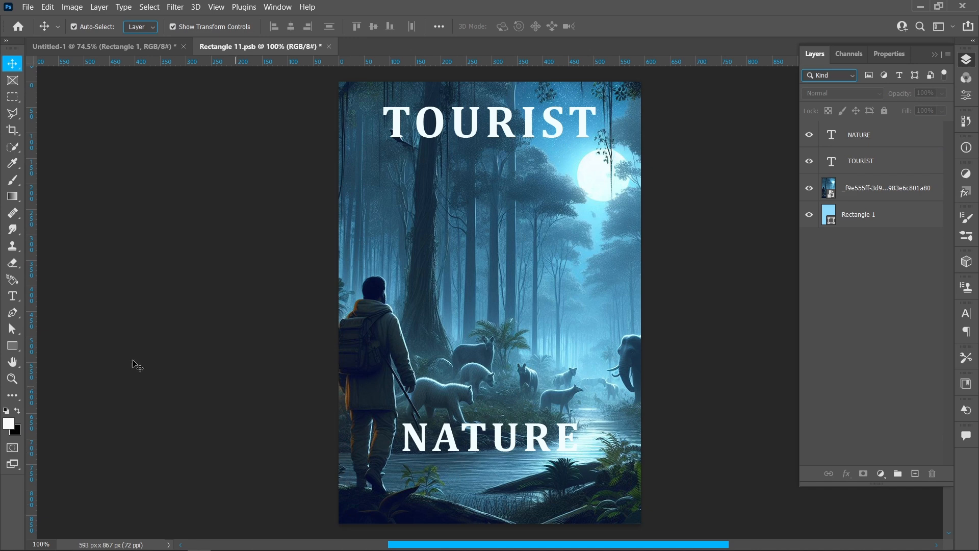
Step: Create a wide paragraph text box across the middle of the cover in Arial Regular at 18 pt
{"action": "left_click", "coordinate": [12, 296]}
{"action": "left_click", "coordinate": [182, 26]}
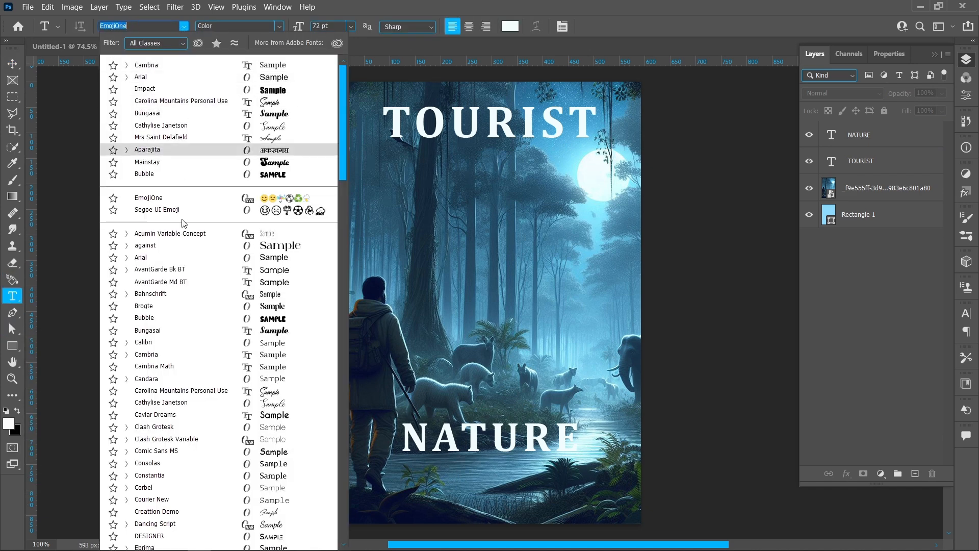
{"action": "left_click", "coordinate": [148, 257]}
{"action": "left_click", "coordinate": [278, 26]}
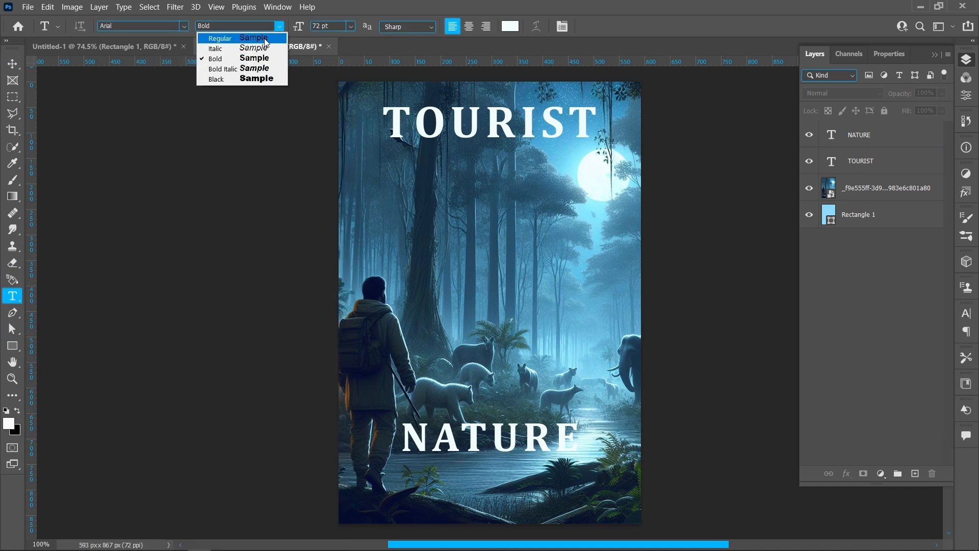
{"action": "left_click", "coordinate": [255, 39]}
{"action": "left_click", "coordinate": [354, 28]}
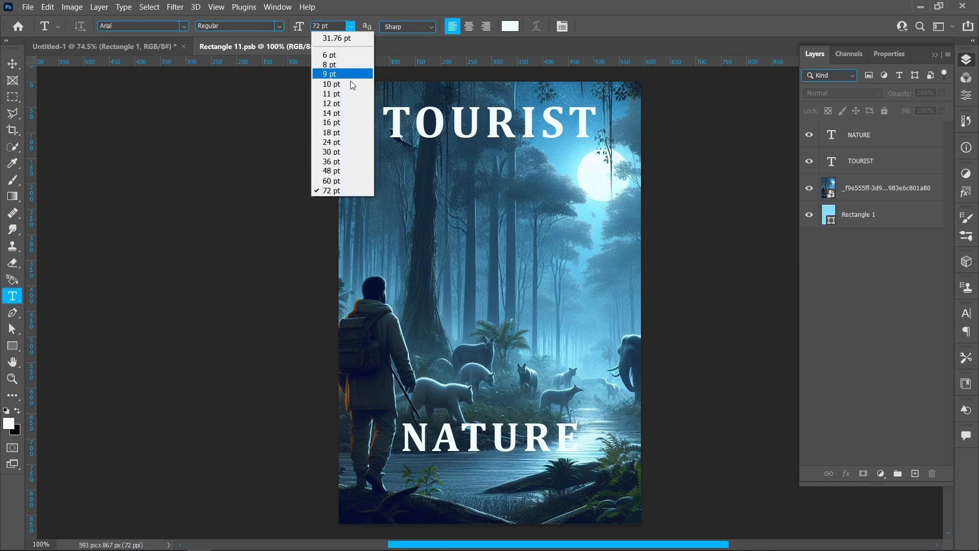
{"action": "left_click", "coordinate": [351, 129]}
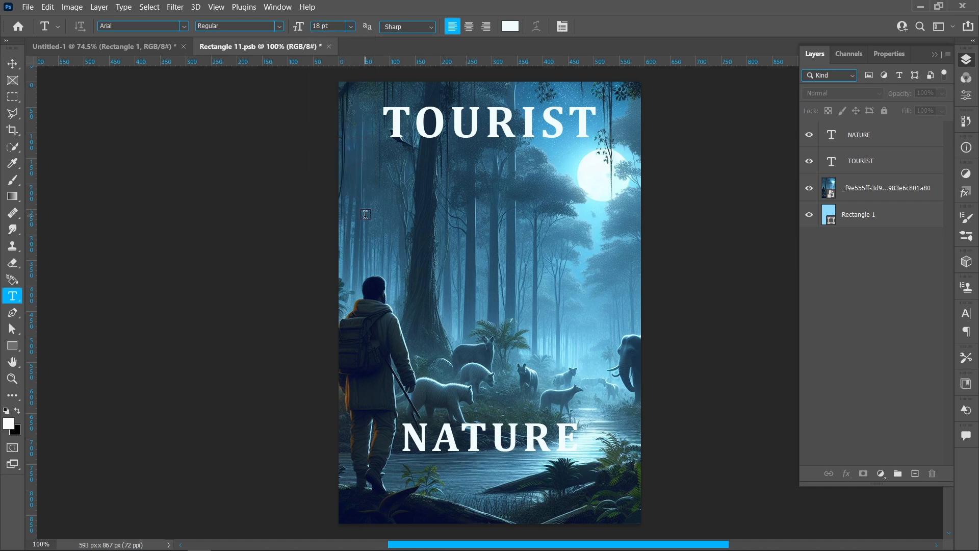
{"action": "left_click_drag", "start_coordinate": [364, 216], "coordinate": [607, 263]}
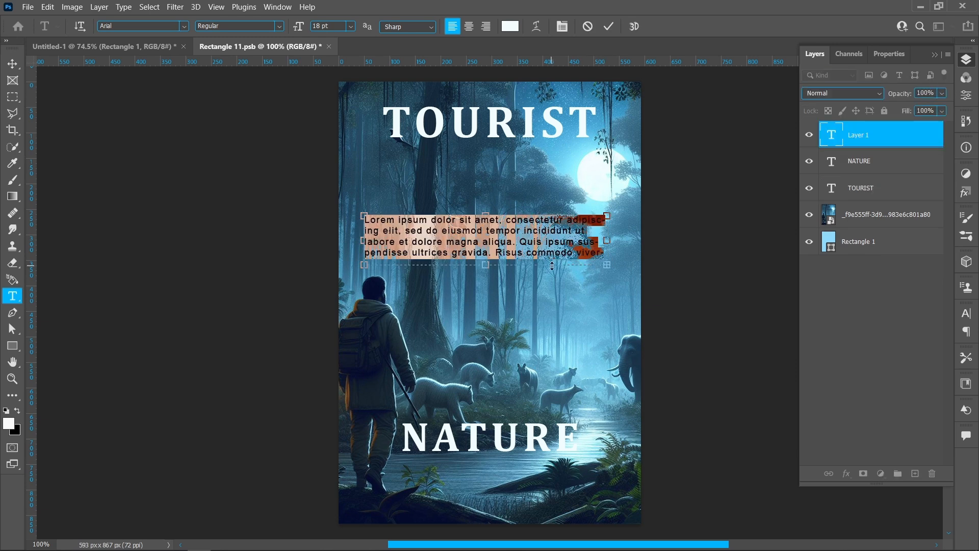
Step: Set the paragraph's tracking to 0, widen its box and trim the placeholder text to two lines ending with "magna aliqua."
{"action": "left_click", "coordinate": [963, 96]}
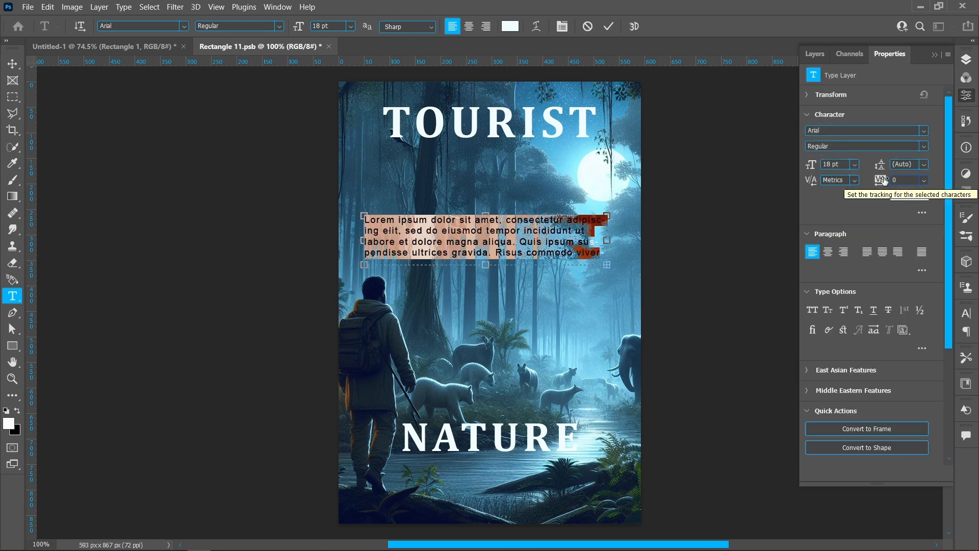
{"action": "key", "text": "Return"}
{"action": "left_click_drag", "start_coordinate": [607, 240], "coordinate": [616, 263]}
{"action": "key", "text": "BackSpace"}
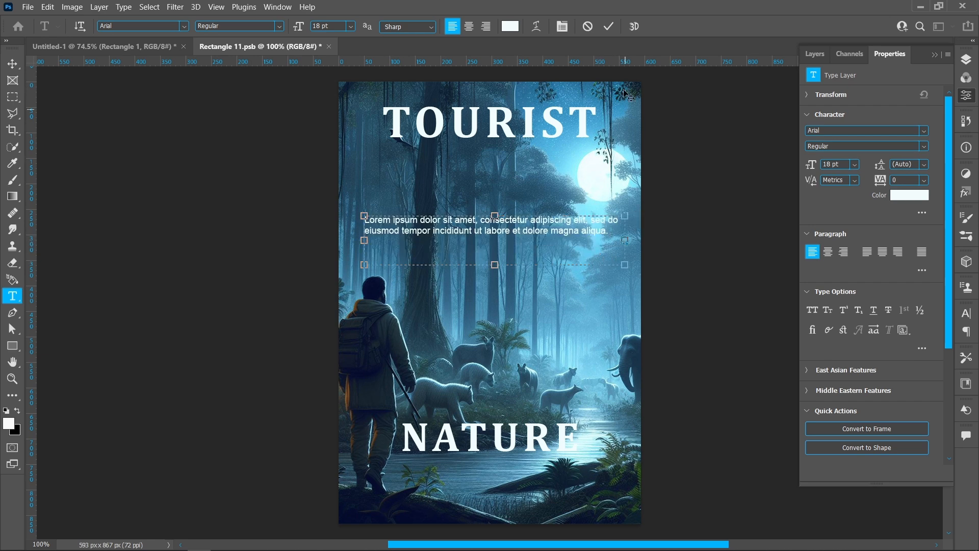
{"action": "left_click", "coordinate": [608, 27]}
Step: Move the placeholder paragraph below the NATURE text and centre it horizontally on the cover
{"action": "left_click", "coordinate": [12, 63]}
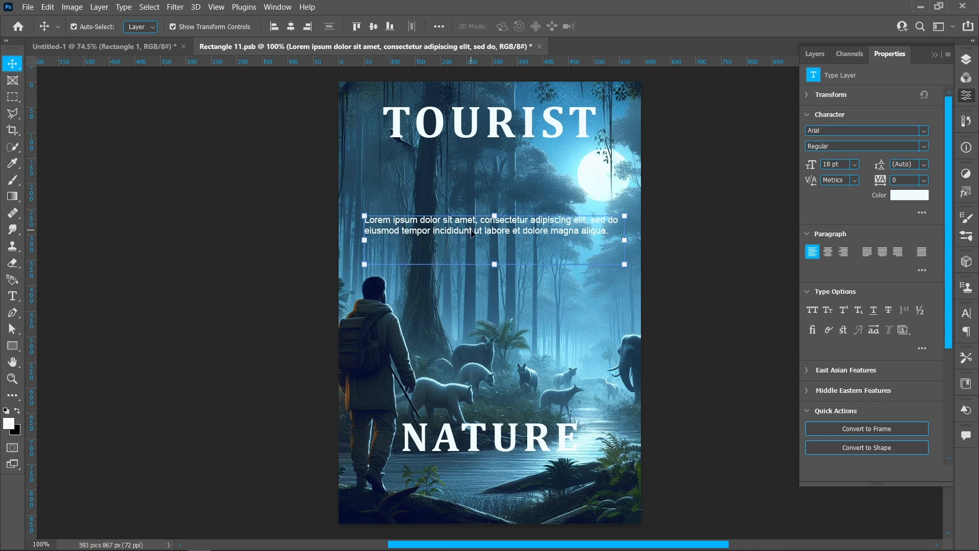
{"action": "left_click_drag", "start_coordinate": [472, 234], "coordinate": [474, 499]}
{"action": "left_click", "coordinate": [291, 27]}
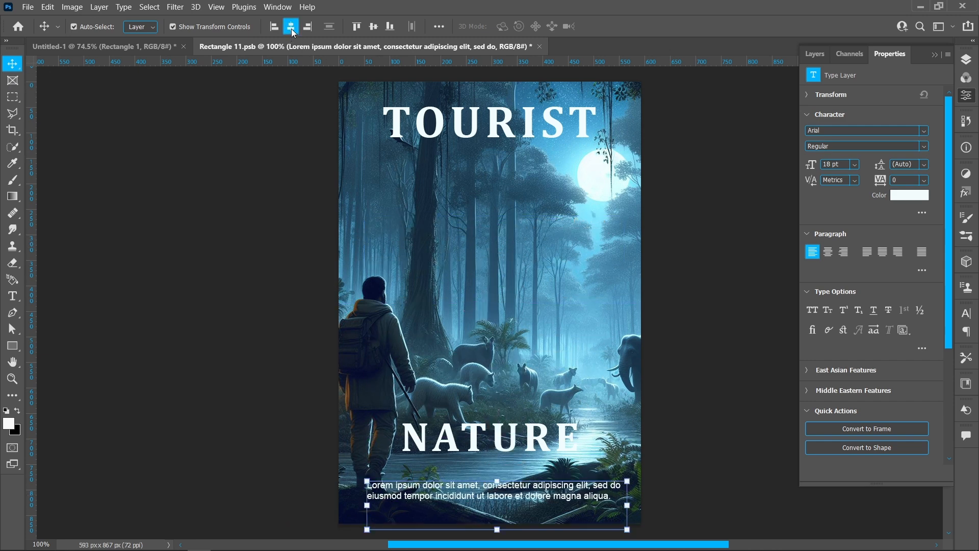
{"action": "left_click", "coordinate": [500, 404]}
{"action": "left_click", "coordinate": [497, 437]}
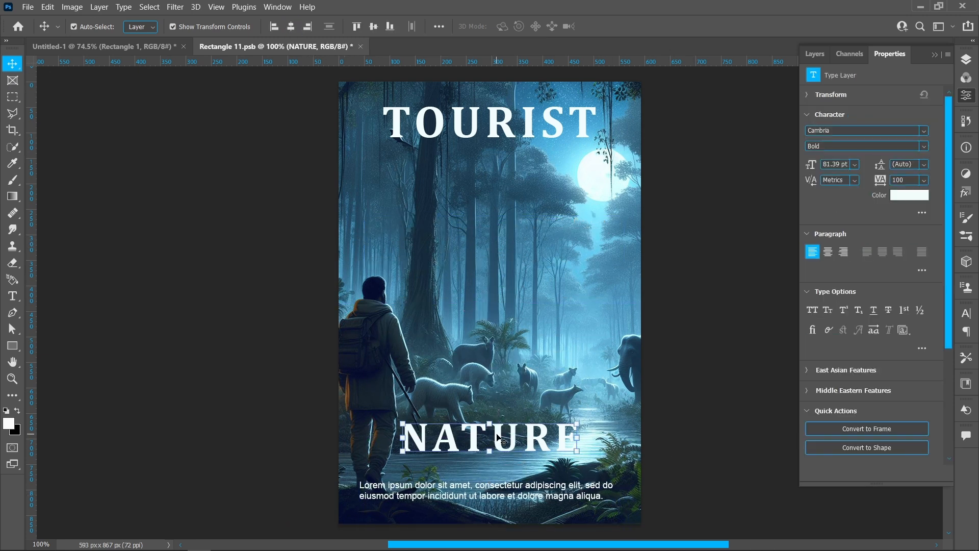
Step: Move the NATURE text down closer to the paragraph and draw a horizontal line about 341 px wide beneath it
{"action": "left_click_drag", "start_coordinate": [497, 437], "coordinate": [498, 448]}
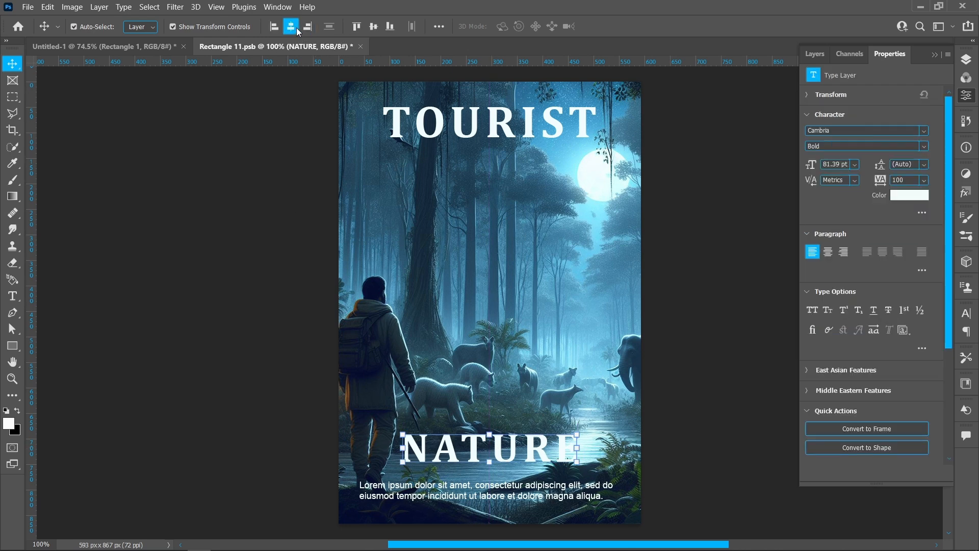
{"action": "left_click", "coordinate": [156, 370]}
{"action": "left_click", "coordinate": [13, 351]}
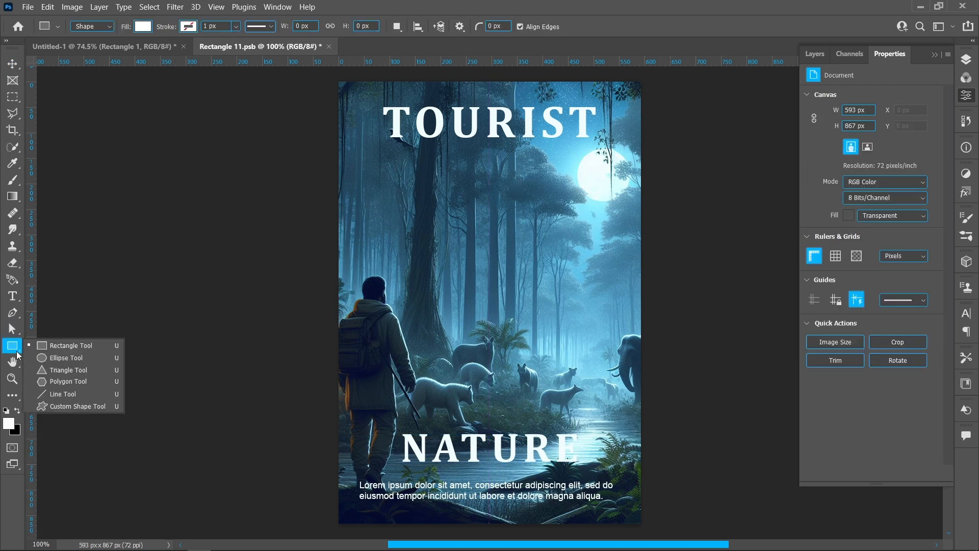
{"action": "left_click", "coordinate": [62, 394]}
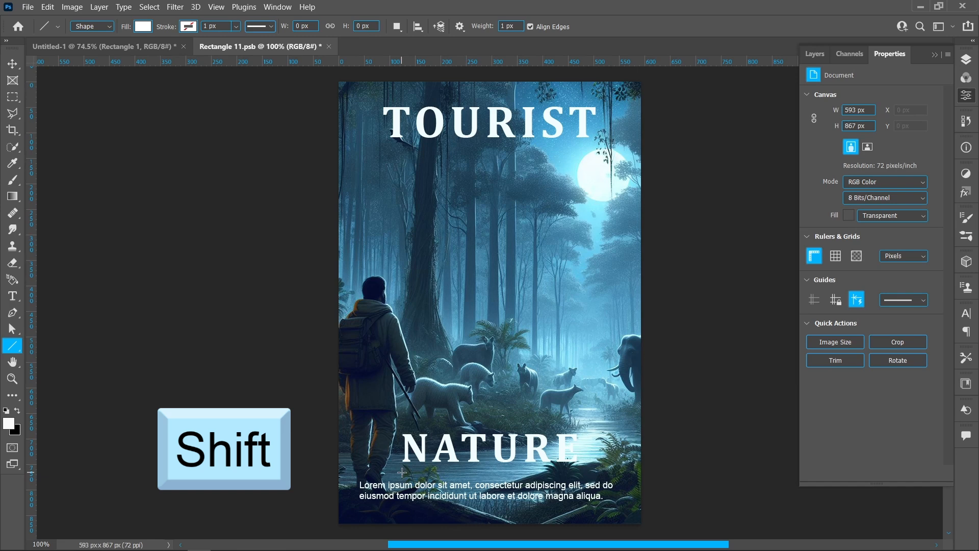
{"action": "left_click_drag", "start_coordinate": [402, 472], "coordinate": [575, 475]}
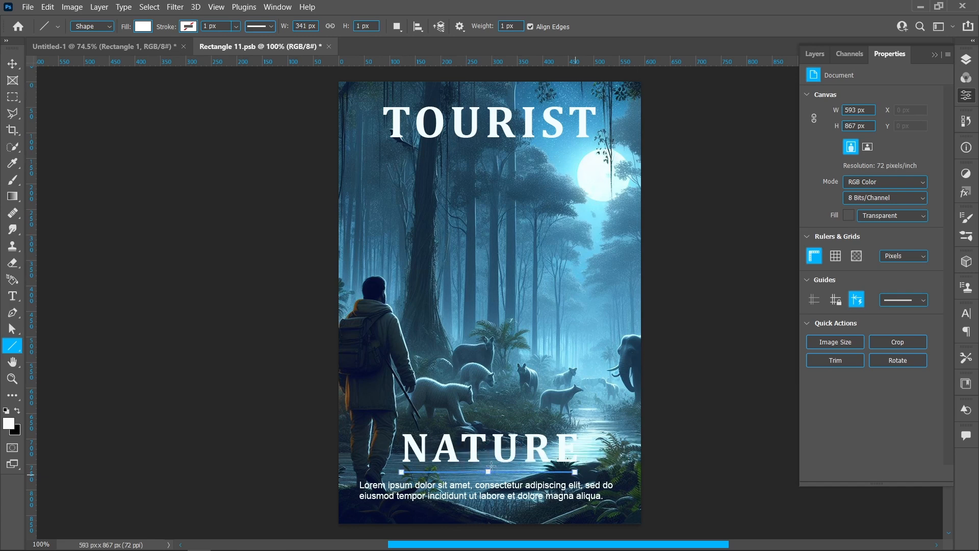
Step: Give the line under NATURE no fill and a white stroke of 5 px
{"action": "left_click", "coordinate": [150, 27]}
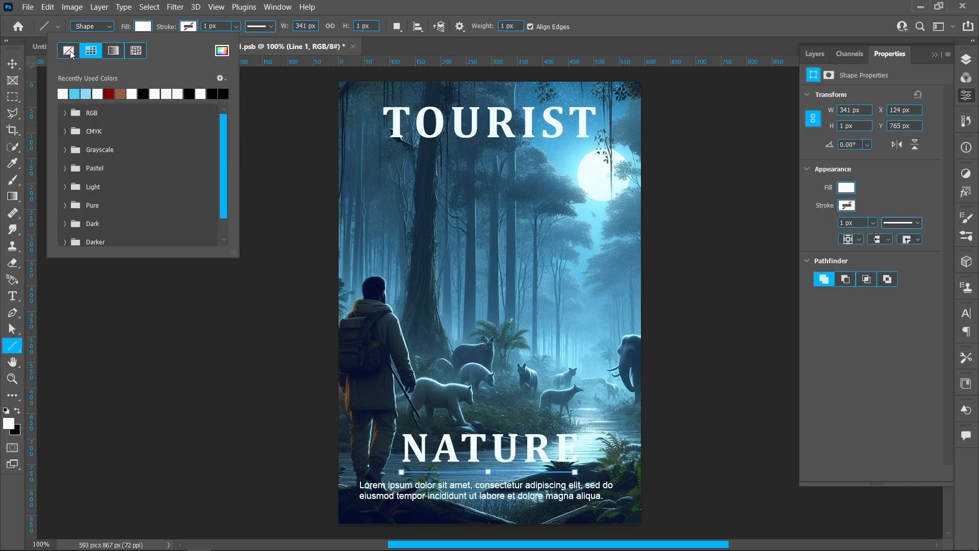
{"action": "left_click", "coordinate": [69, 50]}
{"action": "left_click", "coordinate": [213, 26]}
{"action": "left_click", "coordinate": [193, 27]}
{"action": "left_click", "coordinate": [135, 50]}
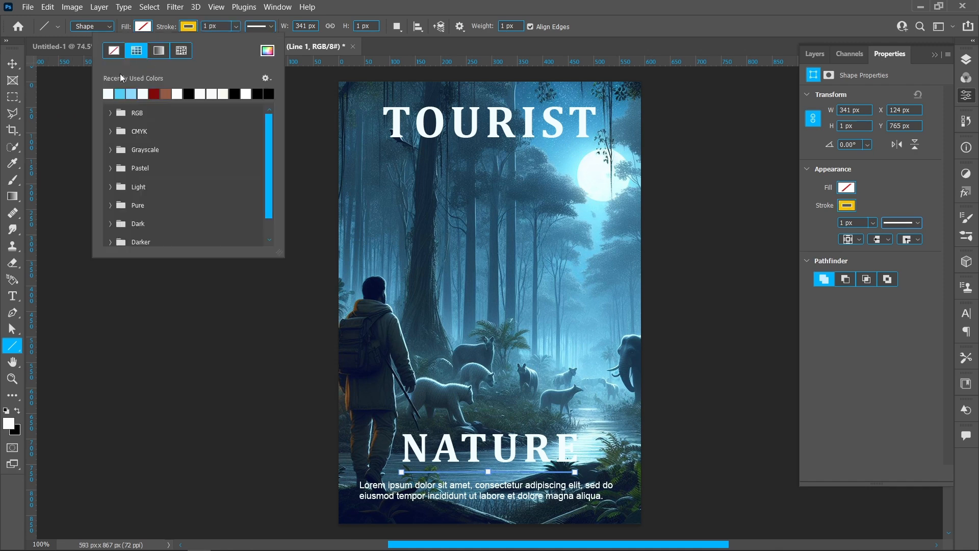
{"action": "left_click", "coordinate": [111, 91]}
{"action": "left_click", "coordinate": [216, 26]}
{"action": "type", "text": "5"}
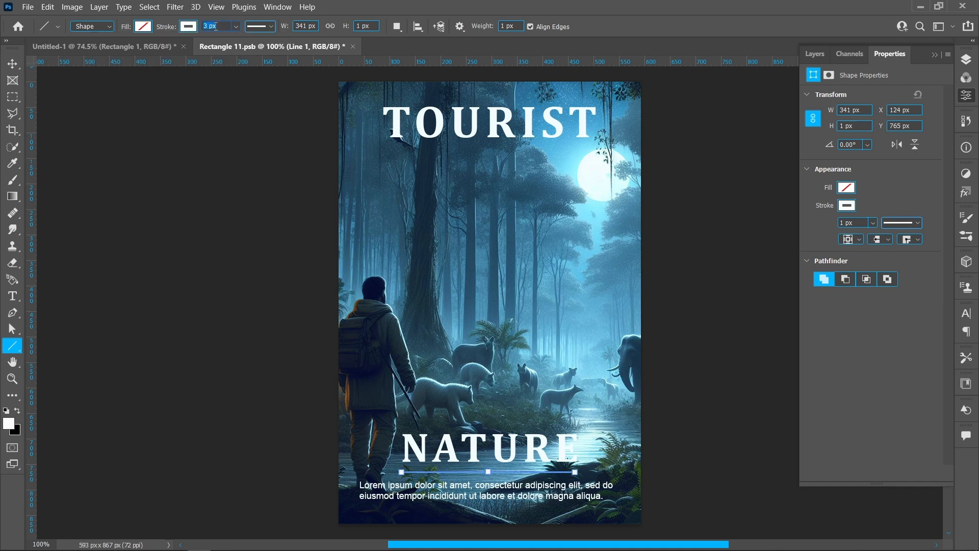
{"action": "key", "text": "Return"}
{"action": "key", "text": "v"}
{"action": "left_click", "coordinate": [249, 287]}
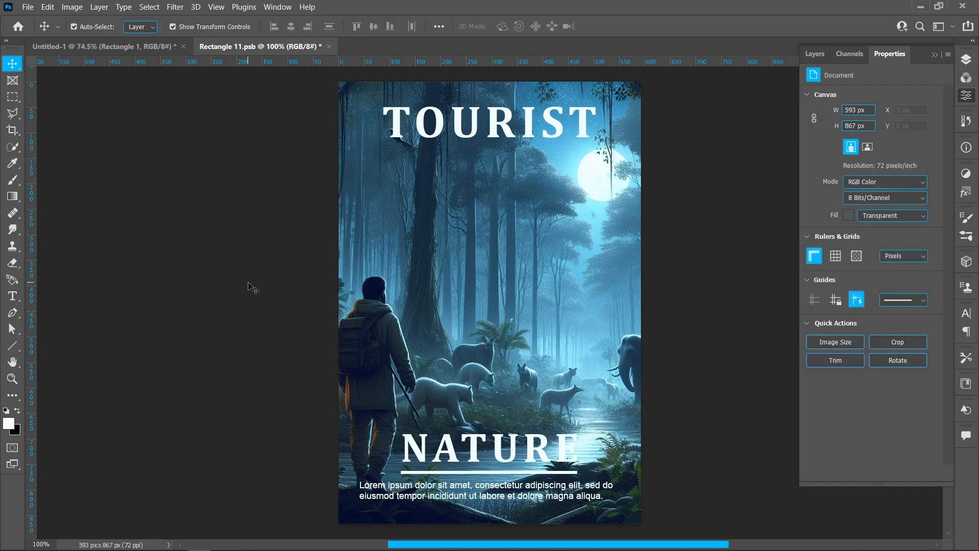
Step: Save the cover artwork and return to the book mockup document
{"action": "left_click", "coordinate": [474, 473]}
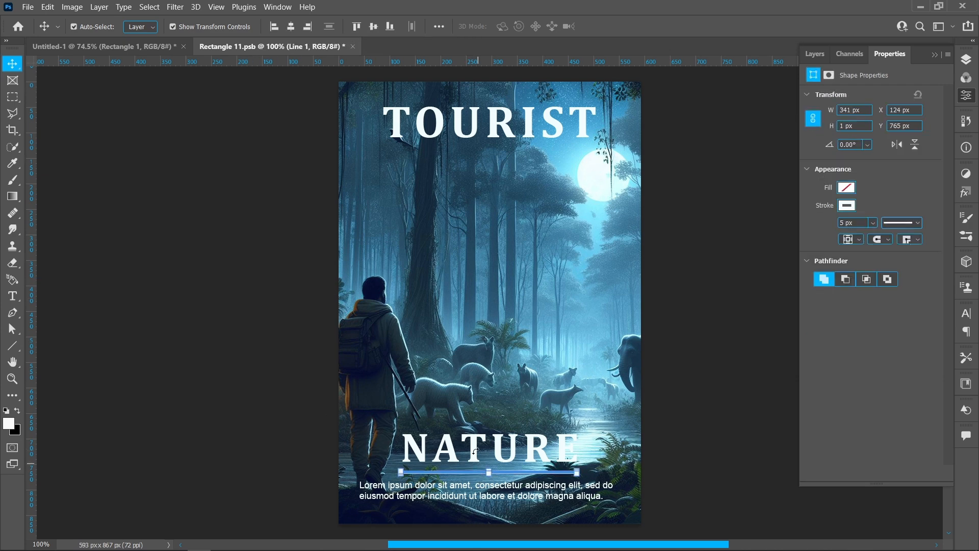
{"action": "left_click", "coordinate": [271, 327]}
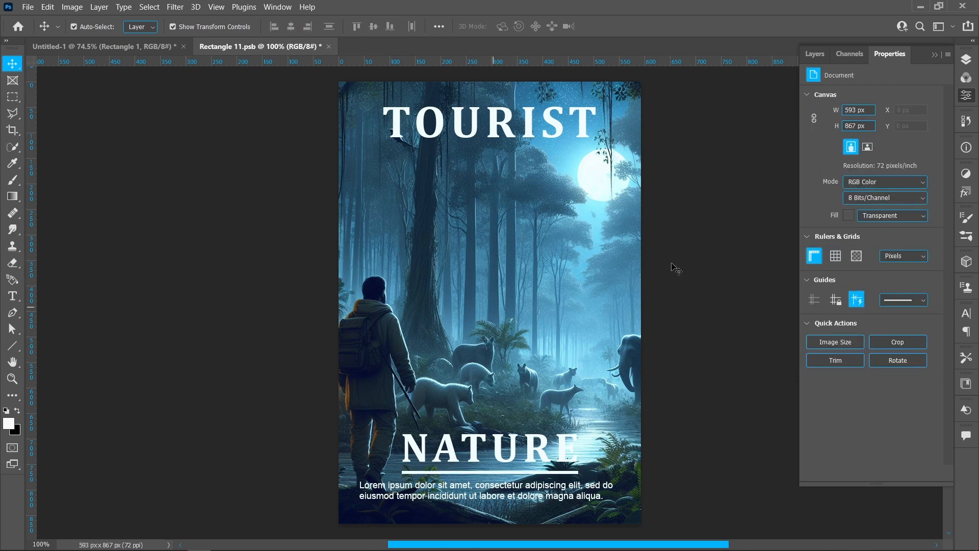
{"action": "left_click", "coordinate": [966, 60]}
{"action": "key", "text": "ctrl+s"}
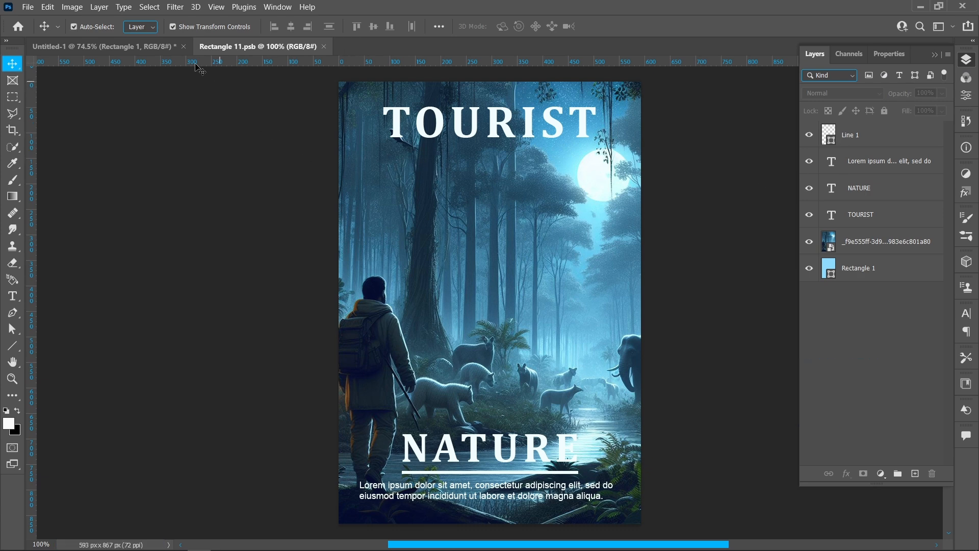
{"action": "left_click", "coordinate": [159, 47]}
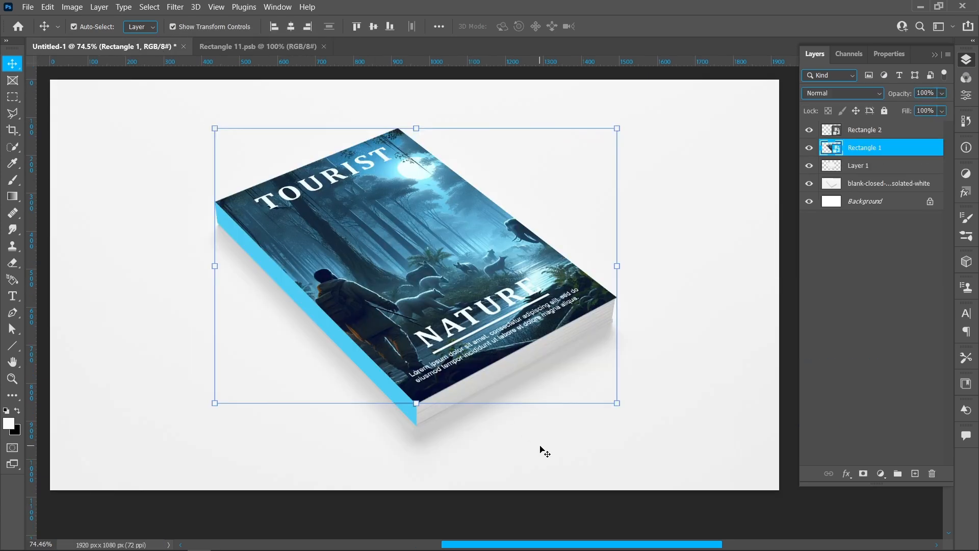
Step: Open the spine's smart object, Rectangle 2, and place the forest image _f9e555ff-3d9e-4329-b3bf-983e6c801a80 in it as an embedded file
{"action": "left_click", "coordinate": [835, 130]}
{"action": "double_click", "coordinate": [828, 133]}
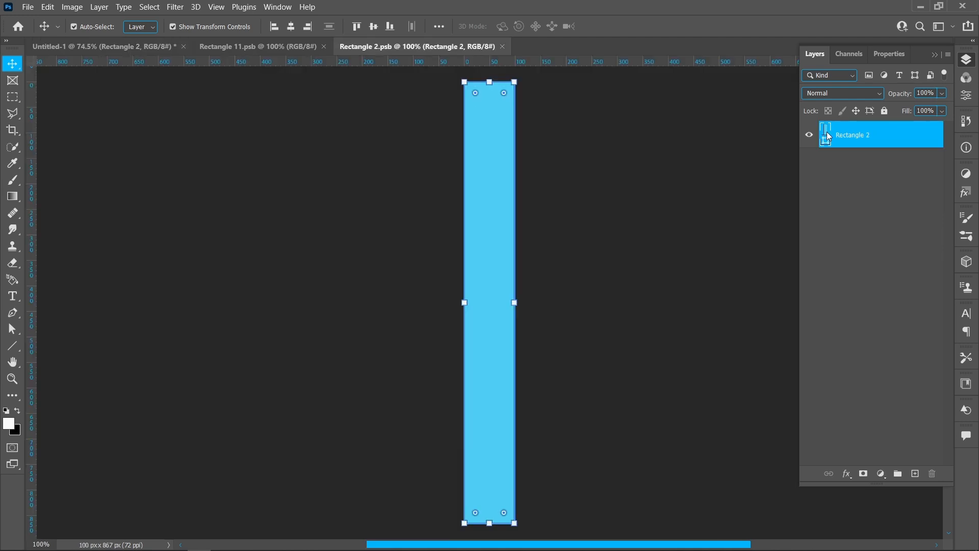
{"action": "left_click", "coordinate": [27, 7]}
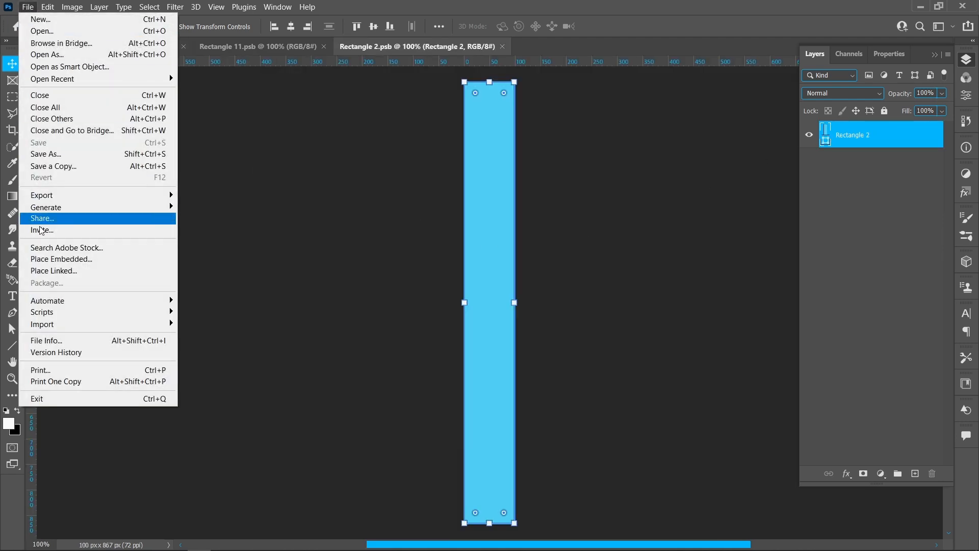
{"action": "left_click", "coordinate": [55, 260]}
{"action": "left_click", "coordinate": [352, 153]}
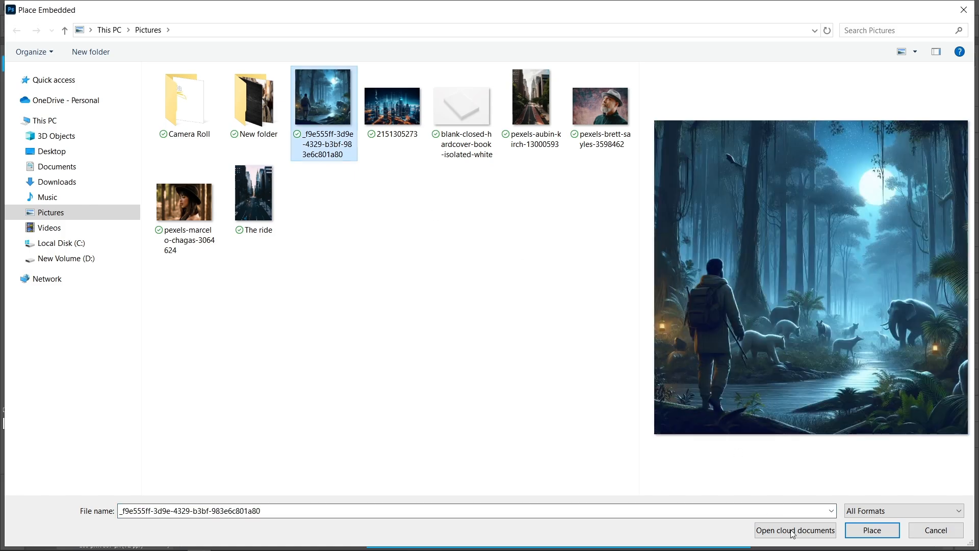
{"action": "left_click", "coordinate": [857, 526]}
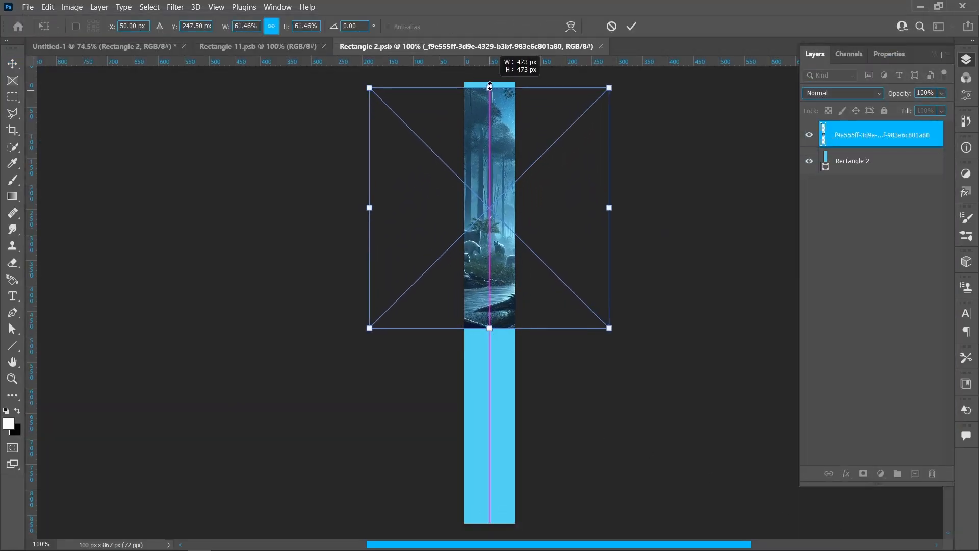
Step: Scale the forest image to about 112.89% to fill the spine's height and shift it so its left edge meets the spine's left edge
{"action": "left_click_drag", "start_coordinate": [489, 329], "coordinate": [490, 523]}
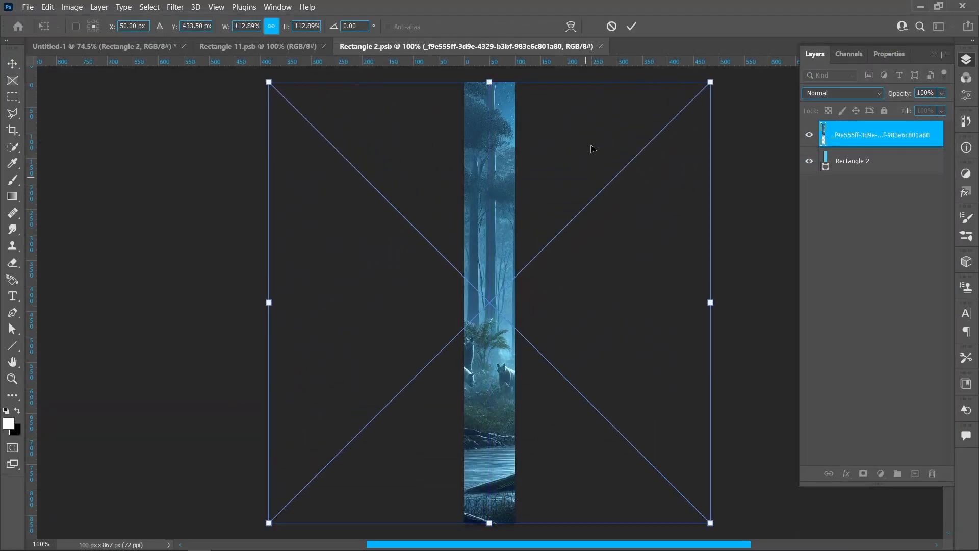
{"action": "left_click", "coordinate": [632, 26]}
{"action": "left_click_drag", "start_coordinate": [493, 244], "coordinate": [684, 241]}
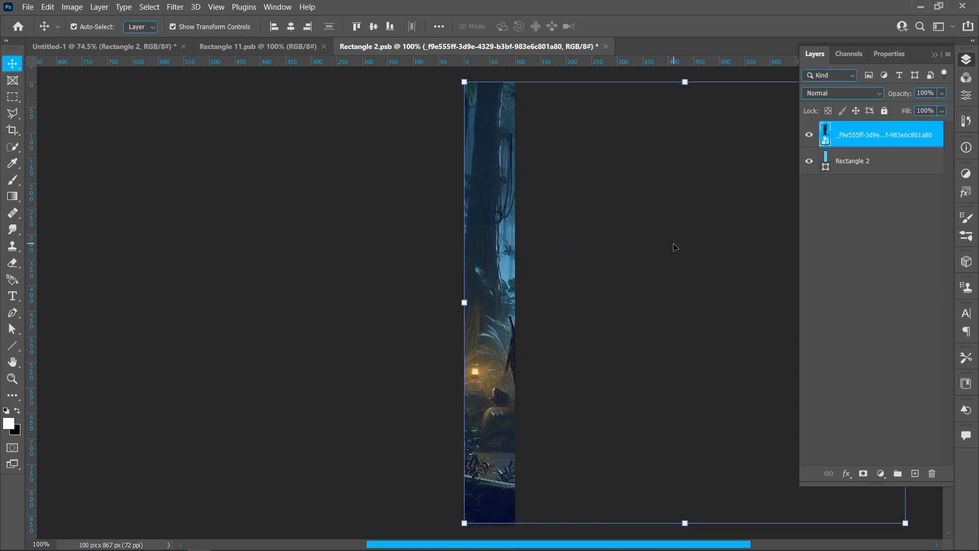
{"action": "left_click", "coordinate": [377, 199]}
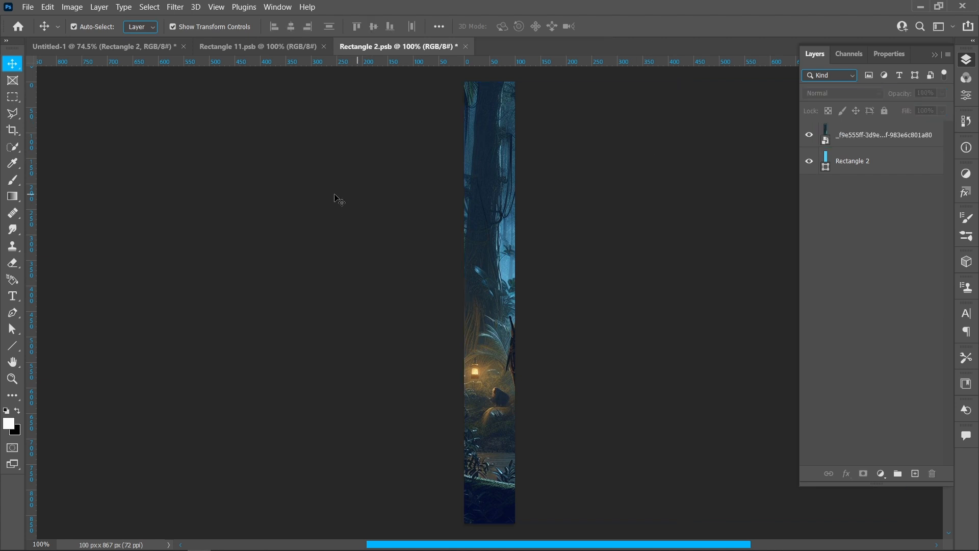
Step: Add the text BOOK MOCKUP on the spine in white Cambria Bold at 72 pt
{"action": "left_click", "coordinate": [12, 295]}
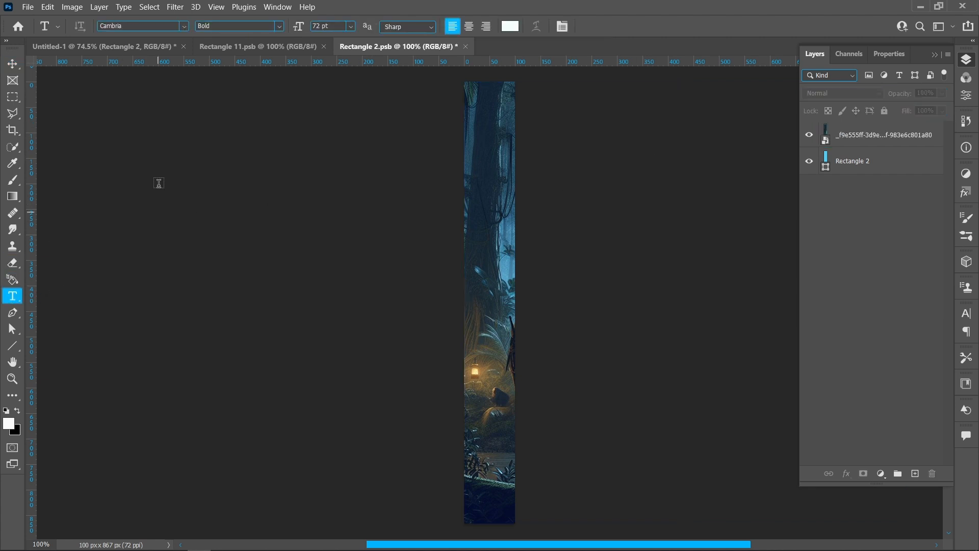
{"action": "left_click", "coordinate": [477, 209]}
{"action": "type", "text": "B"}
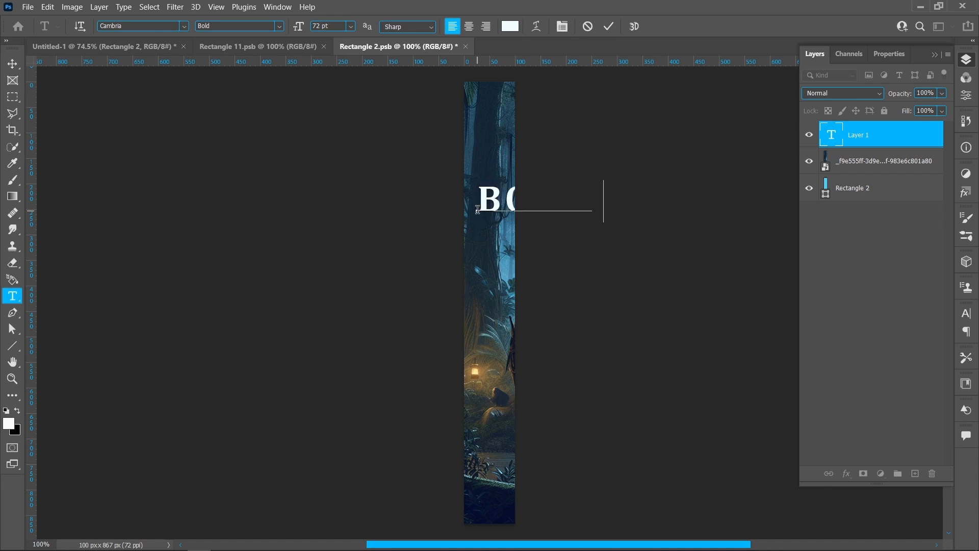
{"action": "type", "text": "OOK MOCKUP"}
{"action": "left_click", "coordinate": [608, 27]}
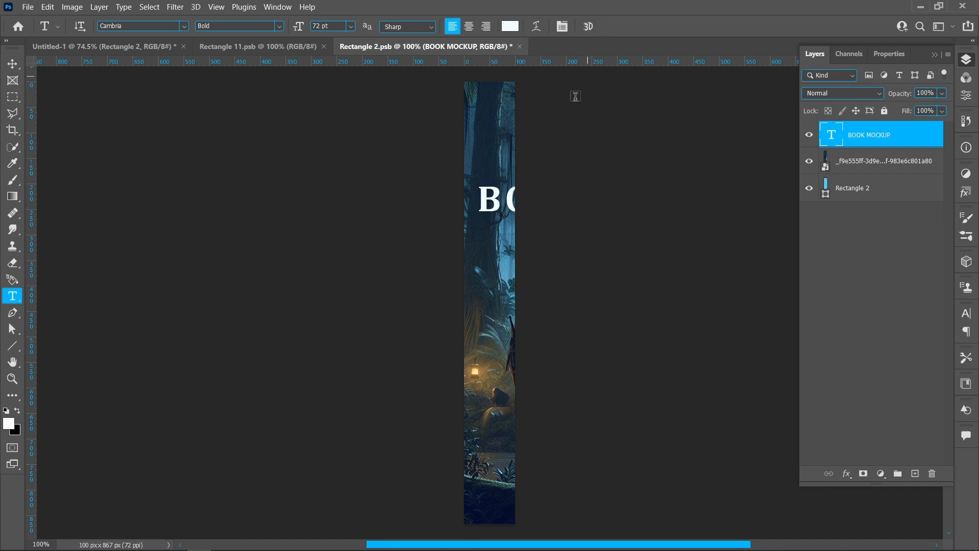
Step: Rotate the BOOK MOCKUP text 90° clockwise and position it lengthwise inside the spine
{"action": "left_click", "coordinate": [9, 68]}
{"action": "left_click_drag", "start_coordinate": [624, 175], "coordinate": [491, 266]}
{"action": "key", "text": "Return"}
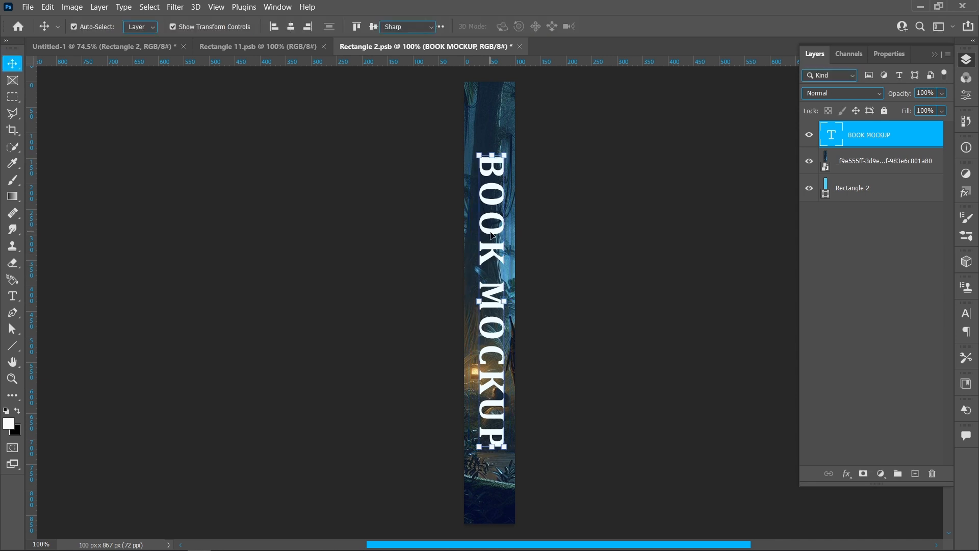
Step: Set the BOOK MOCKUP text's tracking to 200 and centre it horizontally and vertically on the spine
{"action": "double_click", "coordinate": [491, 234]}
{"action": "left_click", "coordinate": [562, 26]}
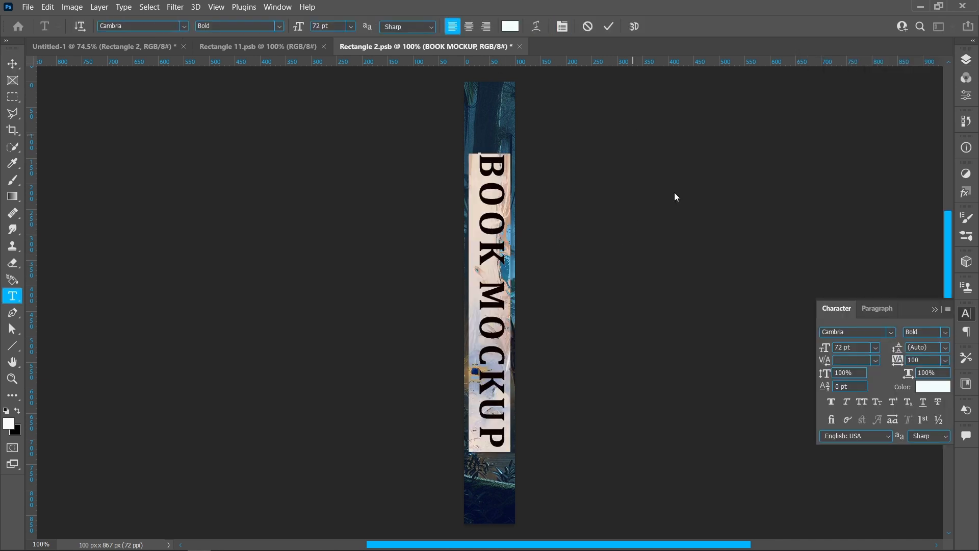
{"action": "scroll", "coordinate": [919, 360], "scroll_direction": "up", "scroll_amount": 5}
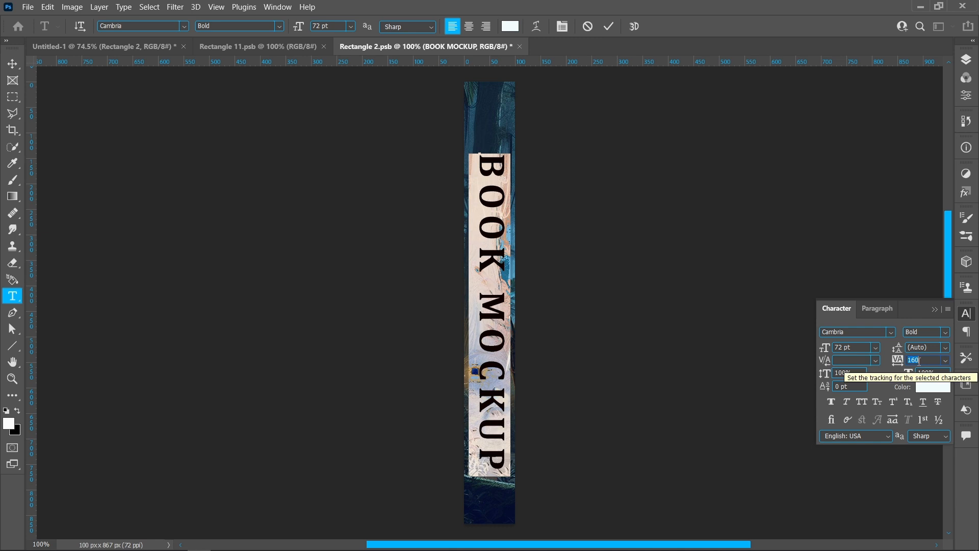
{"action": "left_click", "coordinate": [609, 27]}
{"action": "key", "text": "v"}
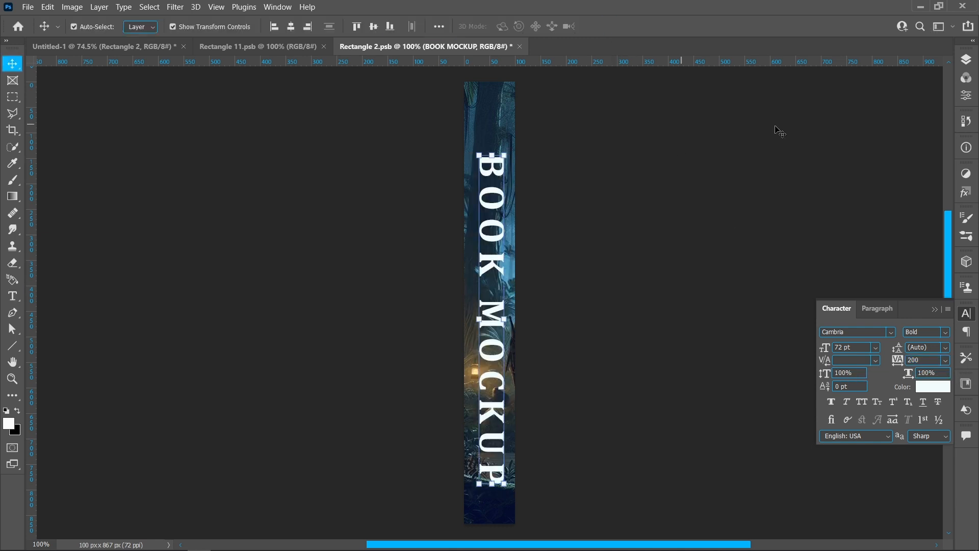
{"action": "left_click", "coordinate": [966, 60]}
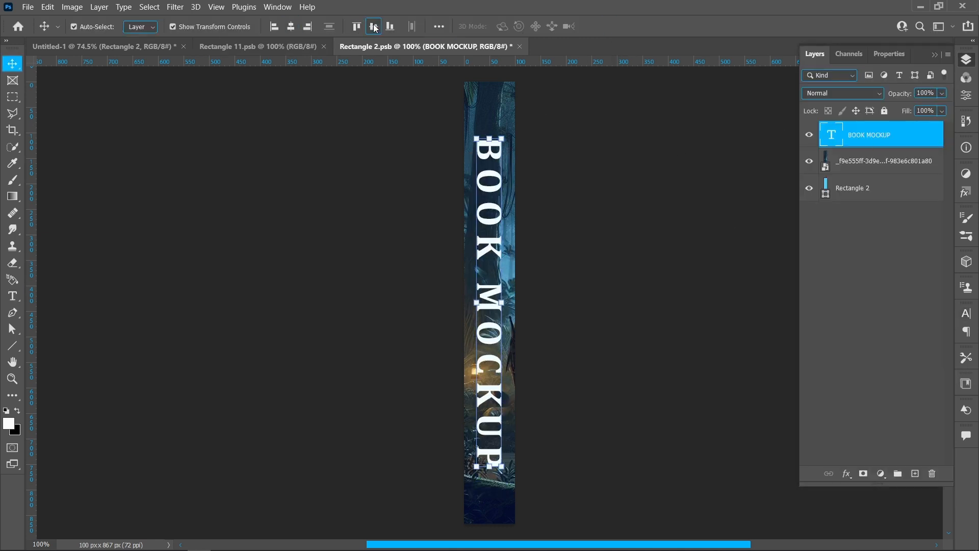
Step: Save the spine artwork and go back to the book mockup document with no layer selected
{"action": "left_click", "coordinate": [622, 239]}
{"action": "key", "text": "ctrl+s"}
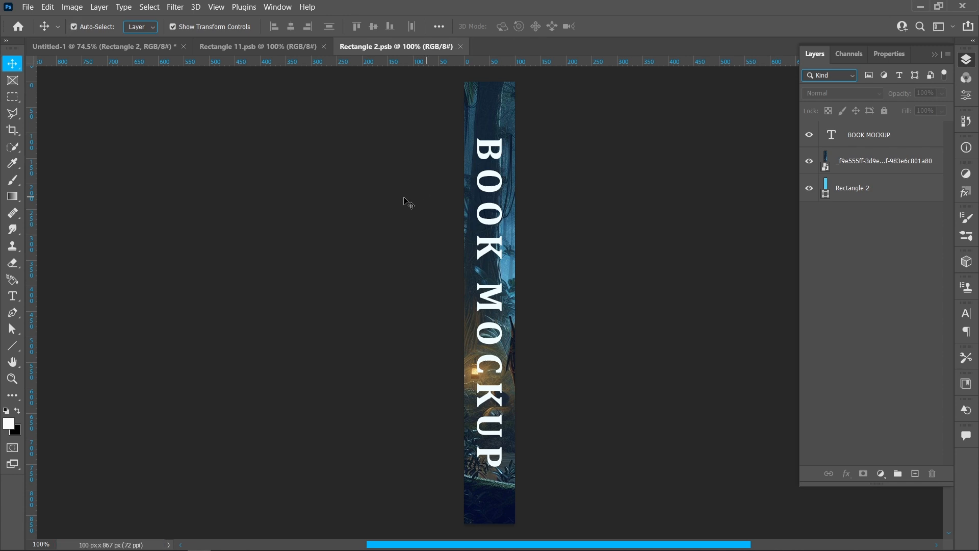
{"action": "left_click", "coordinate": [147, 49]}
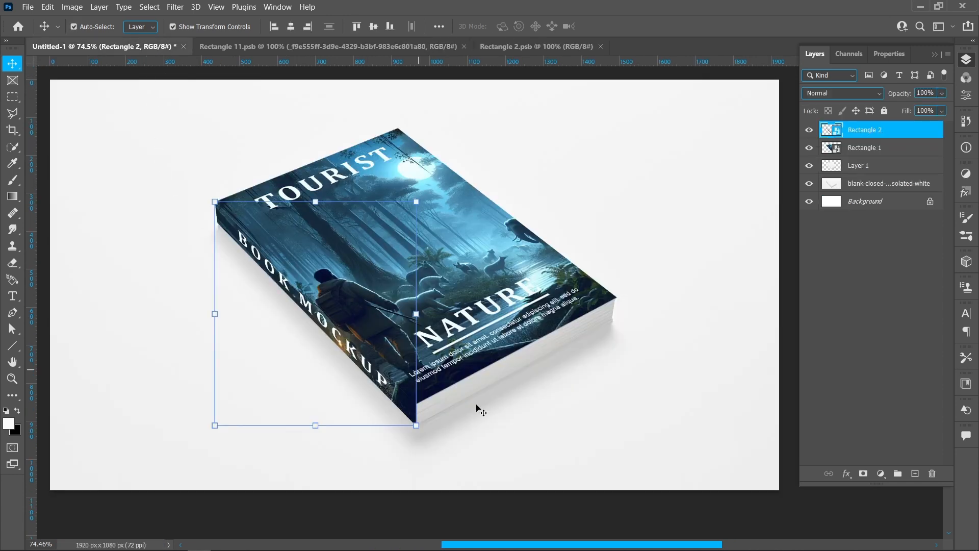
{"action": "left_click", "coordinate": [552, 437]}
{"action": "left_click", "coordinate": [709, 216]}
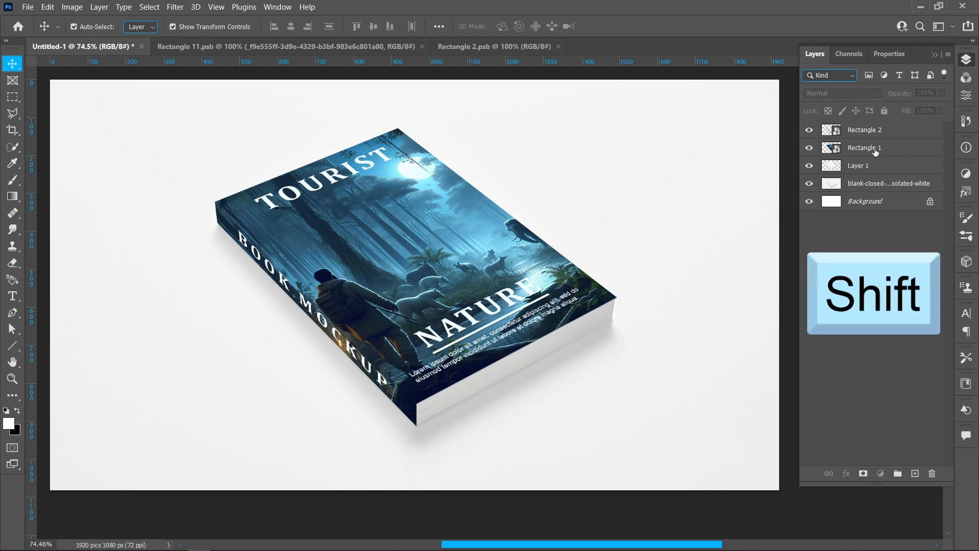
Step: Group the Rectangle 1 and Rectangle 2 layers and move Layer 1 above the group
{"action": "left_click", "coordinate": [873, 150], "text": "shift"}
{"action": "left_click", "coordinate": [882, 132], "text": "shift"}
{"action": "key", "text": "ctrl+g"}
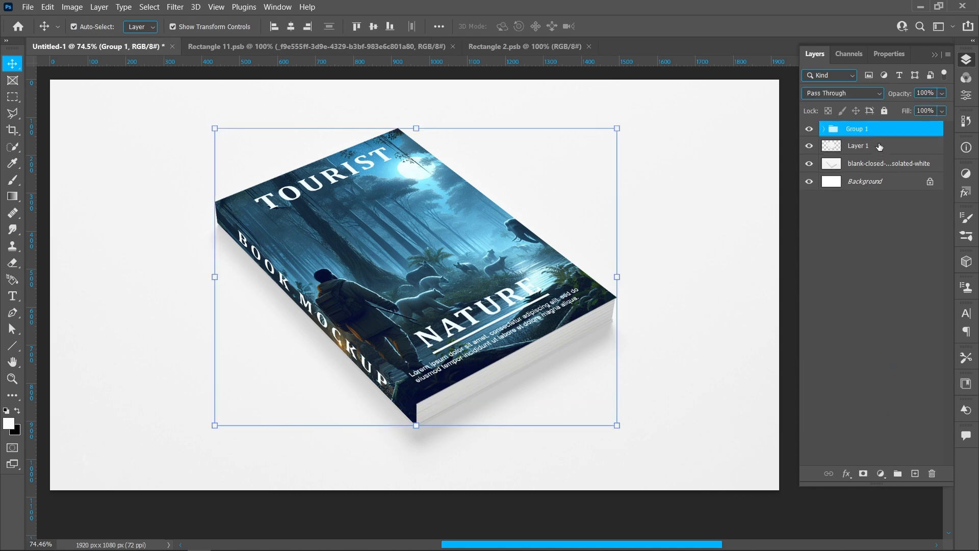
{"action": "left_click_drag", "start_coordinate": [880, 147], "coordinate": [888, 122]}
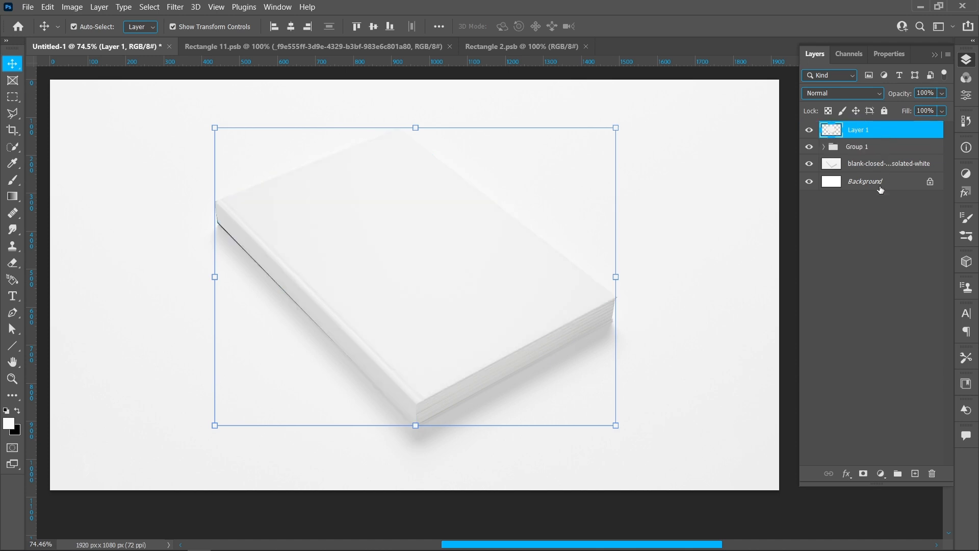
Step: Set Layer 1's blend mode to Multiply and clip it to the group beneath it
{"action": "left_click", "coordinate": [868, 94]}
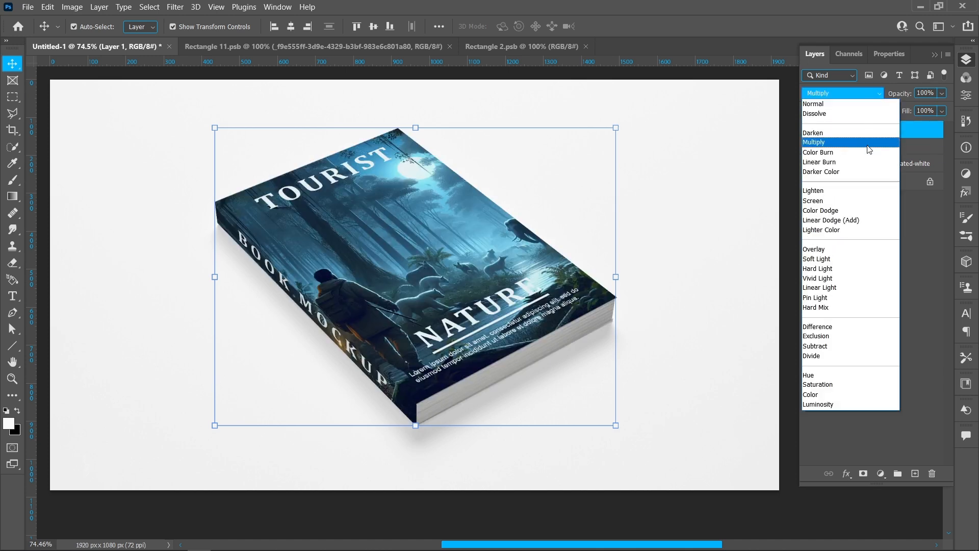
{"action": "left_click", "coordinate": [868, 147]}
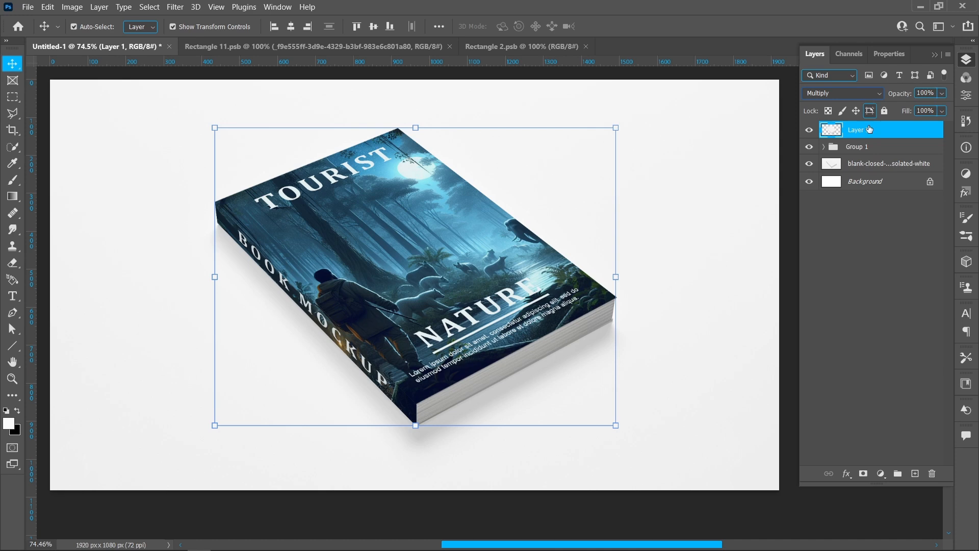
{"action": "right_click", "coordinate": [868, 131]}
{"action": "left_click", "coordinate": [818, 258]}
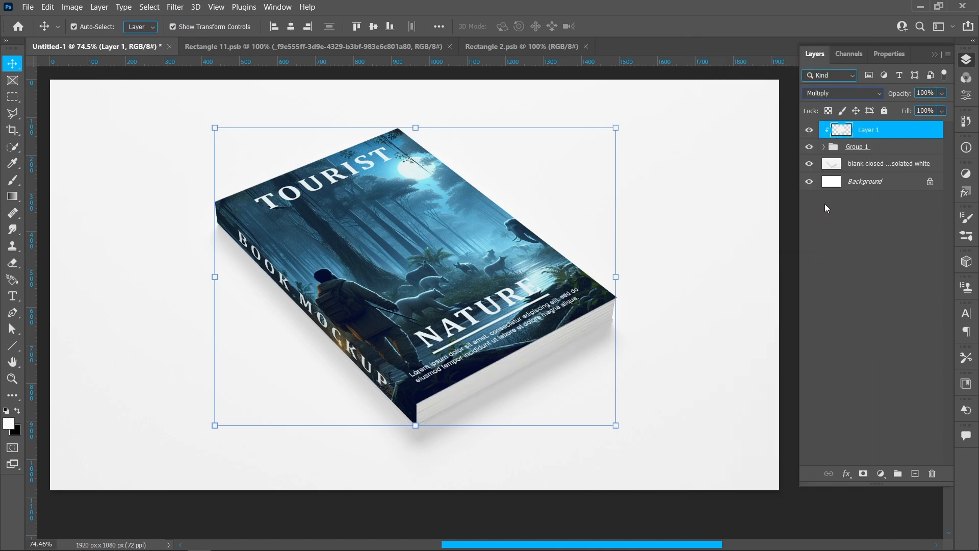
Step: Duplicate Layer 1 and set the copy's blend mode to Color Dodge
{"action": "left_click_drag", "start_coordinate": [867, 135], "coordinate": [915, 473]}
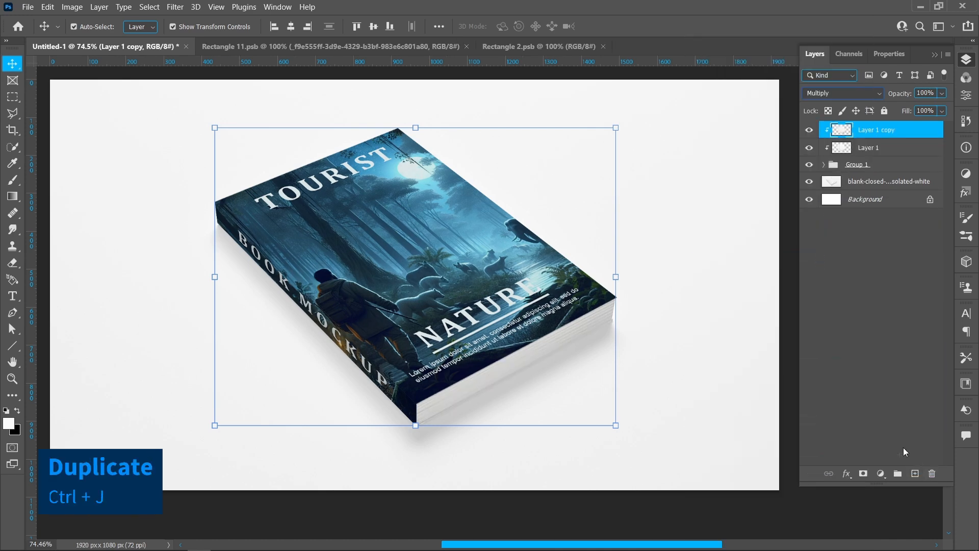
{"action": "left_click", "coordinate": [862, 93]}
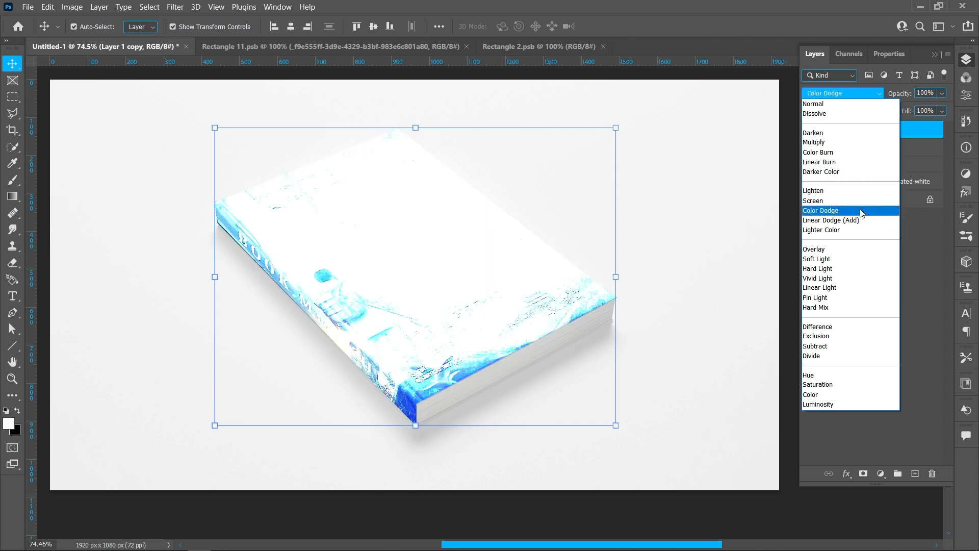
{"action": "left_click", "coordinate": [861, 214]}
Step: Apply a Levels adjustment to Layer 1 copy with black input level 121 and midtone 0.06
{"action": "left_click", "coordinate": [72, 7]}
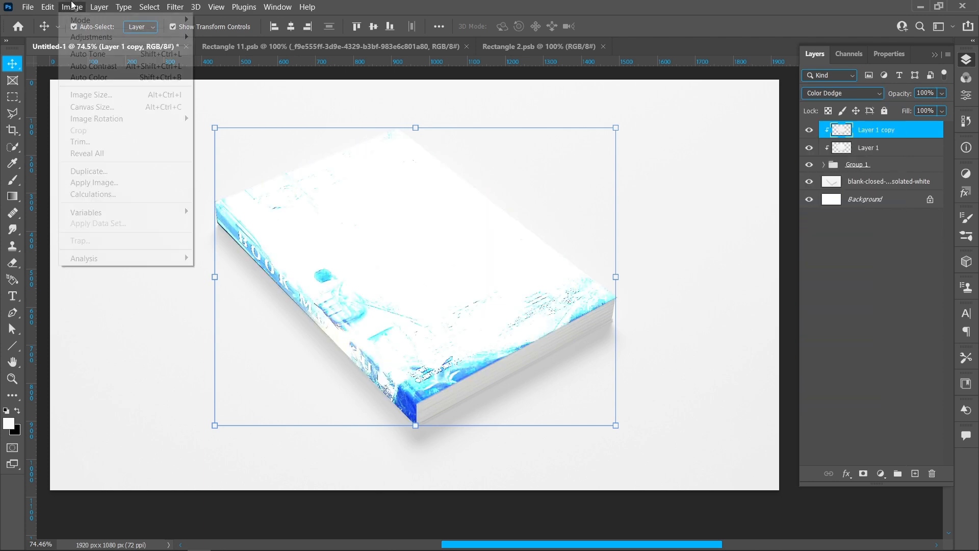
{"action": "mouse_move", "coordinate": [122, 37]}
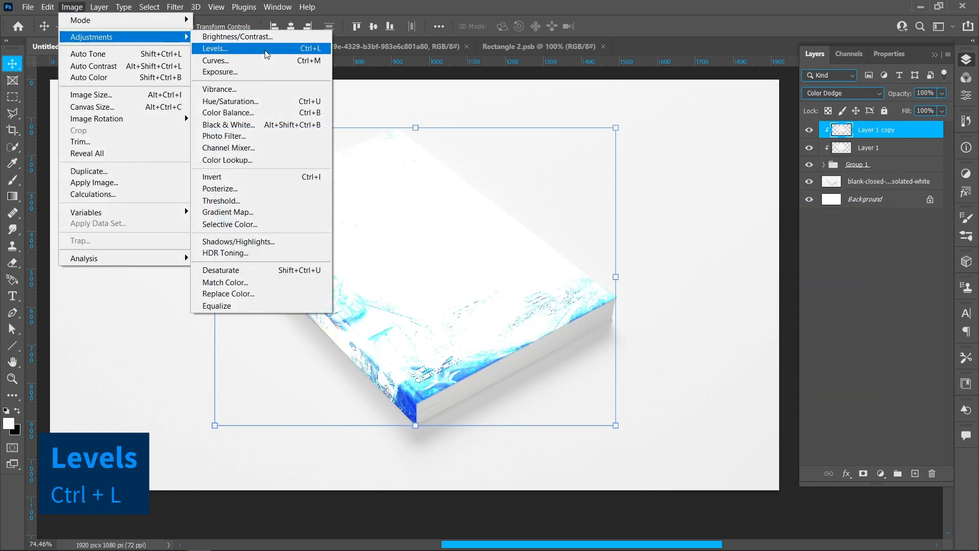
{"action": "left_click", "coordinate": [225, 48]}
{"action": "left_click_drag", "start_coordinate": [623, 257], "coordinate": [696, 258]}
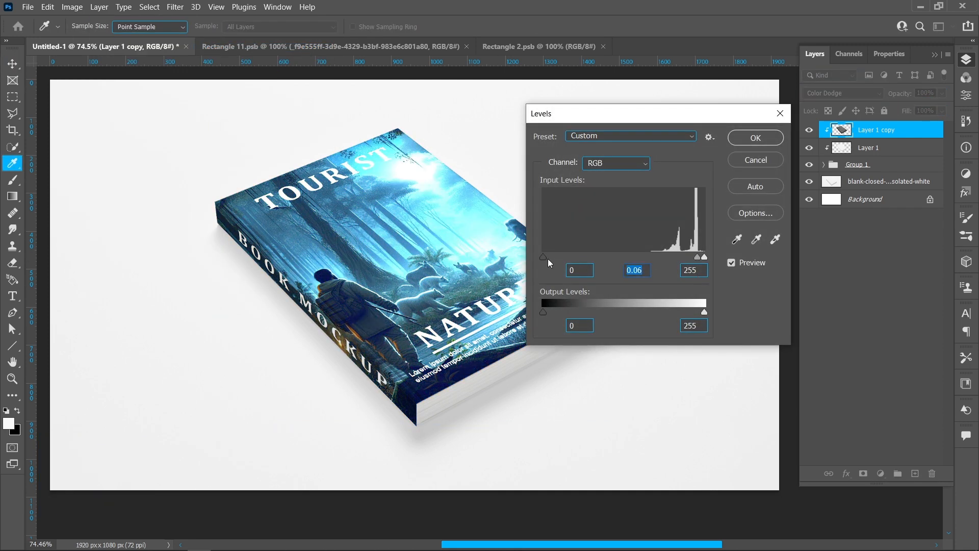
{"action": "left_click_drag", "start_coordinate": [545, 258], "coordinate": [620, 292]}
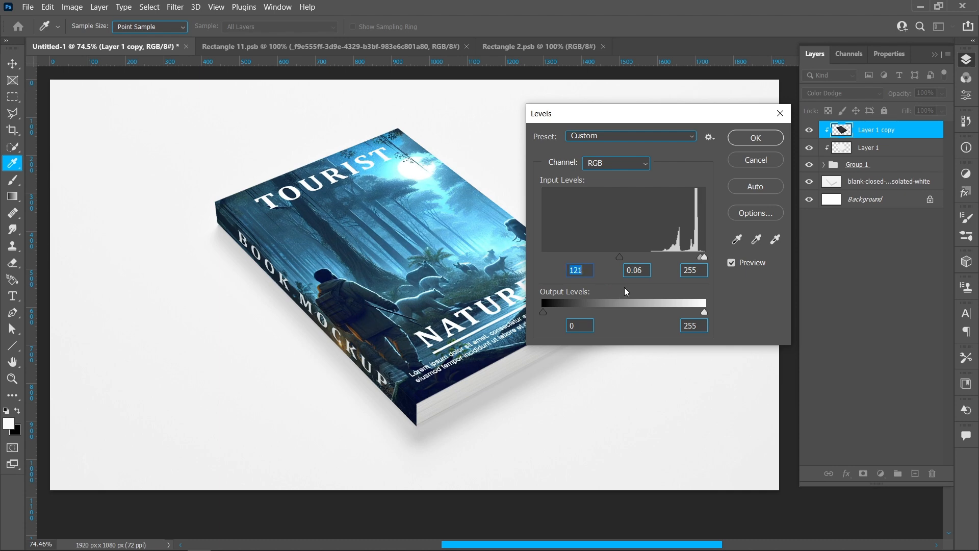
{"action": "left_click", "coordinate": [738, 141]}
{"action": "key", "text": "v"}
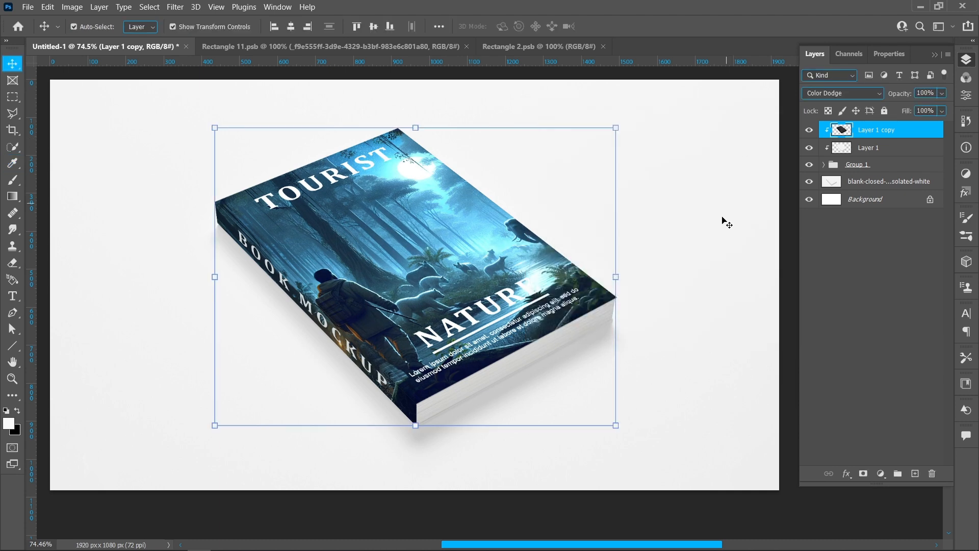
Step: Duplicate Layer 1 copy and set the new duplicate's blend mode to Screen
{"action": "left_click_drag", "start_coordinate": [900, 139], "coordinate": [915, 473]}
{"action": "left_click", "coordinate": [861, 92]}
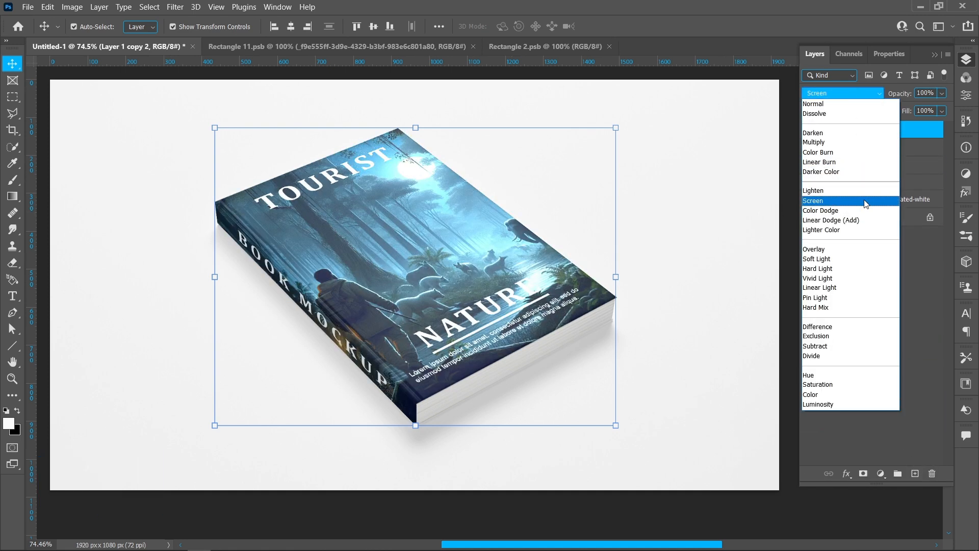
{"action": "left_click", "coordinate": [863, 202]}
Step: Add a Solid Color fill layer directly above the Background, using light cyan a0f1ff sampled from the cover artwork
{"action": "left_click", "coordinate": [878, 223]}
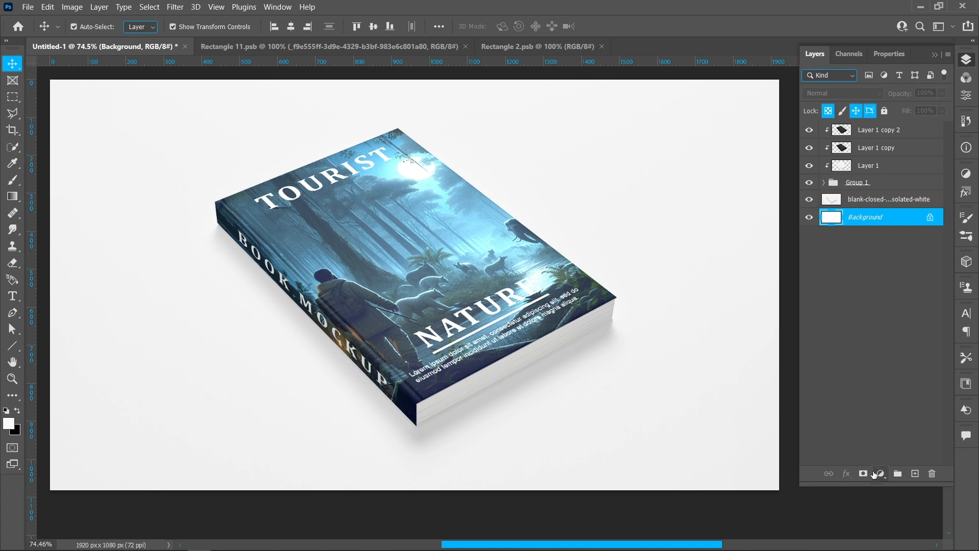
{"action": "left_click", "coordinate": [875, 474]}
{"action": "left_click", "coordinate": [884, 253]}
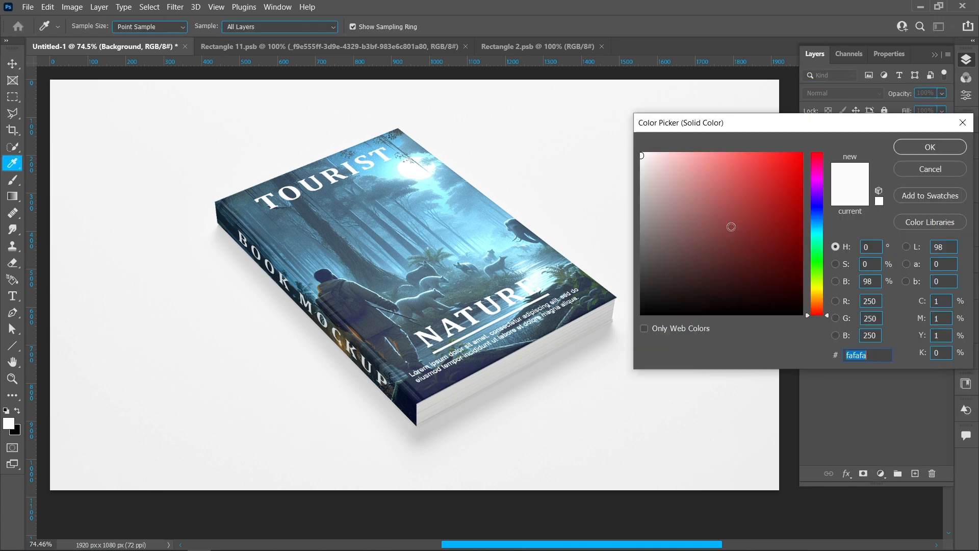
{"action": "left_click", "coordinate": [487, 233]}
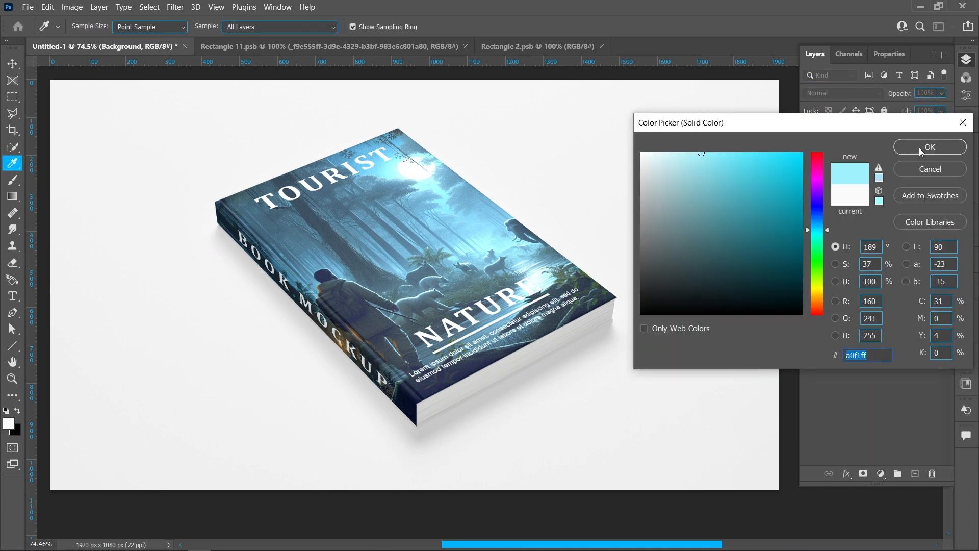
{"action": "left_click", "coordinate": [929, 148]}
Step: Set the blank hardcover photo layer's blend mode to Linear Burn and leave no layer selected
{"action": "left_click", "coordinate": [867, 199]}
{"action": "key", "text": "v"}
{"action": "left_click", "coordinate": [855, 94]}
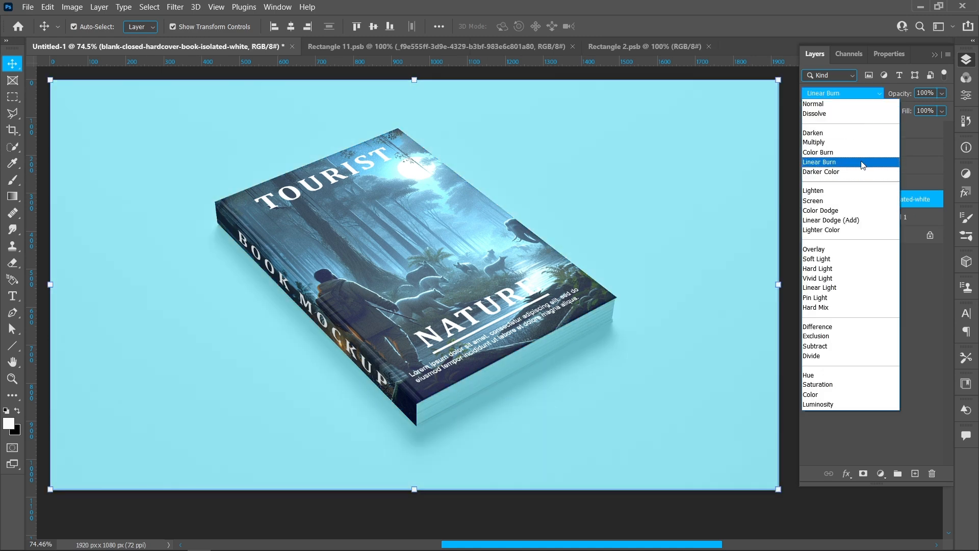
{"action": "left_click", "coordinate": [859, 162]}
{"action": "left_click", "coordinate": [854, 284]}
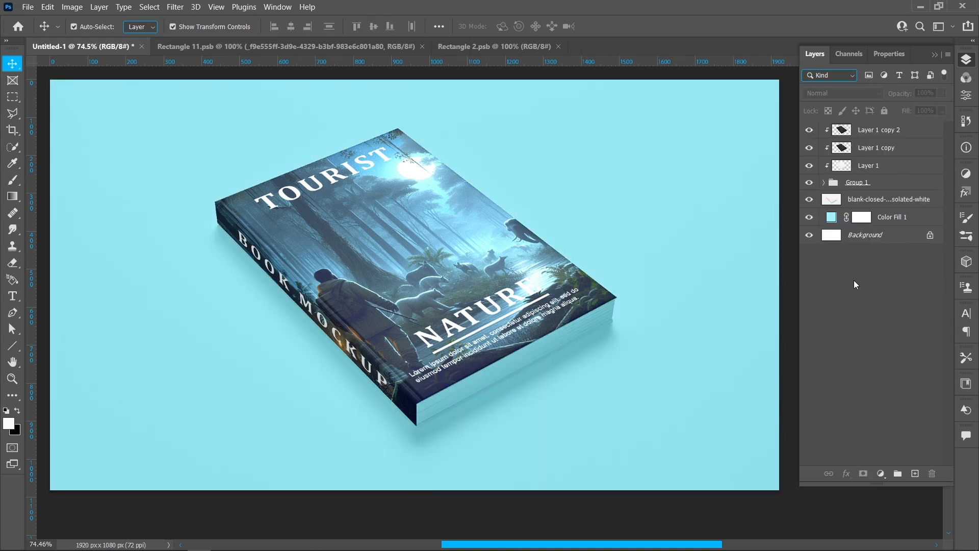
Step: Load Layer 1's book outline as a selection and make the Color Fill 1 layer mask active
{"action": "left_click", "coordinate": [847, 165], "text": "ctrl"}
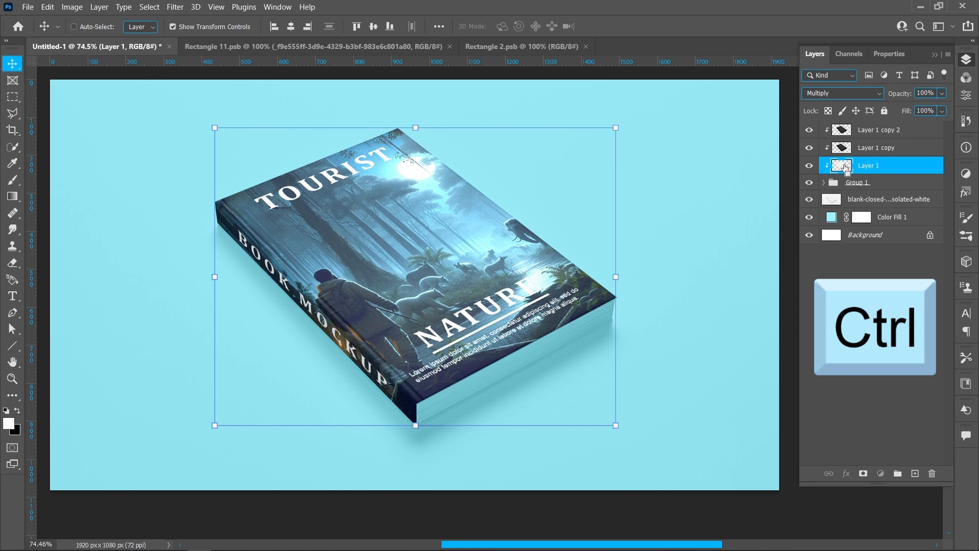
{"action": "left_click", "coordinate": [846, 168], "text": "ctrl"}
{"action": "left_click", "coordinate": [862, 219]}
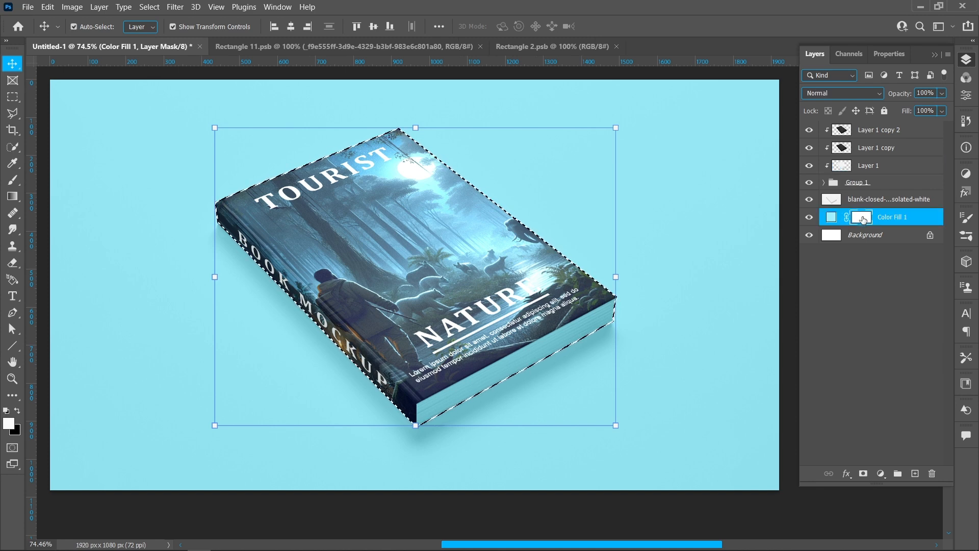
Step: Paint black on the mask over the book's page edges with a 350 px brush, and clear the selection and layer selection
{"action": "left_click", "coordinate": [13, 181]}
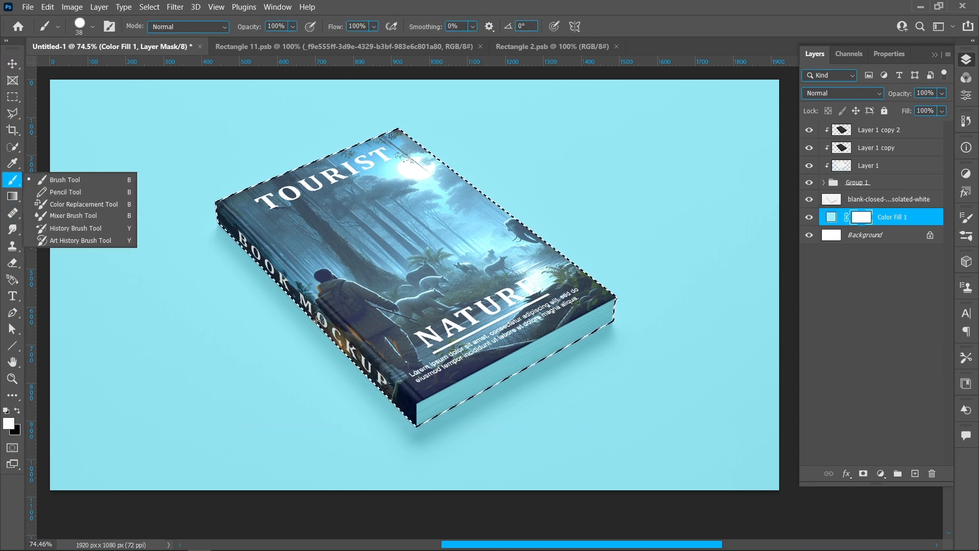
{"action": "left_click_drag", "start_coordinate": [341, 351], "coordinate": [401, 352]}
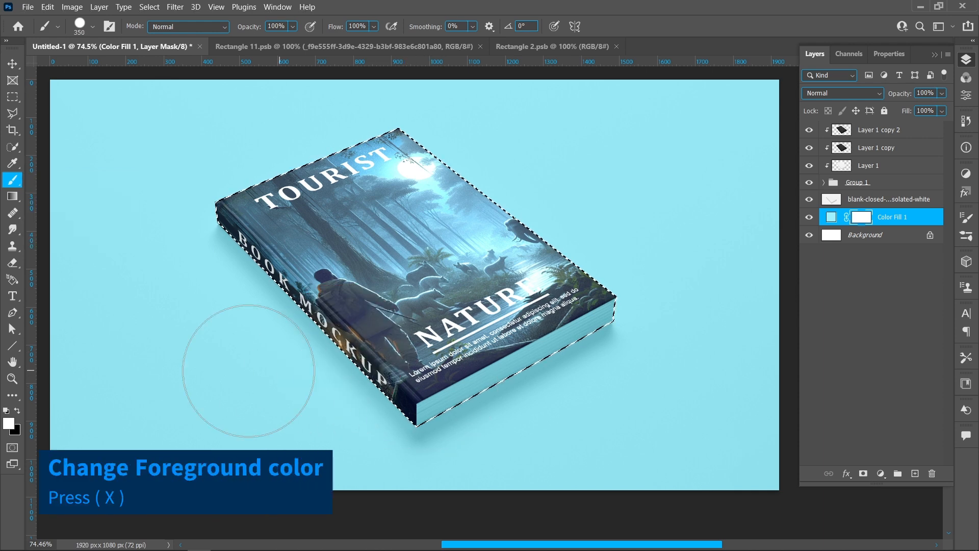
{"action": "key", "text": "x"}
{"action": "mouse_move", "coordinate": [271, 395]}
{"action": "left_mouse_down"}
{"action": "mouse_move", "coordinate": [448, 415]}
{"action": "mouse_move", "coordinate": [398, 323]}
{"action": "mouse_move", "coordinate": [601, 334]}
{"action": "left_mouse_up"}
{"action": "left_click", "coordinate": [12, 64]}
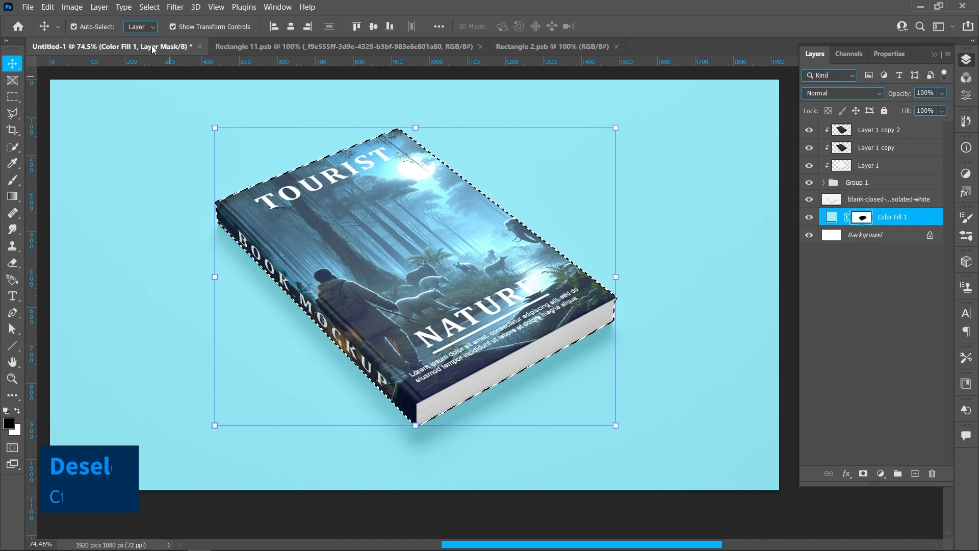
{"action": "left_click", "coordinate": [149, 7]}
{"action": "left_click", "coordinate": [158, 29]}
{"action": "left_click", "coordinate": [581, 482]}
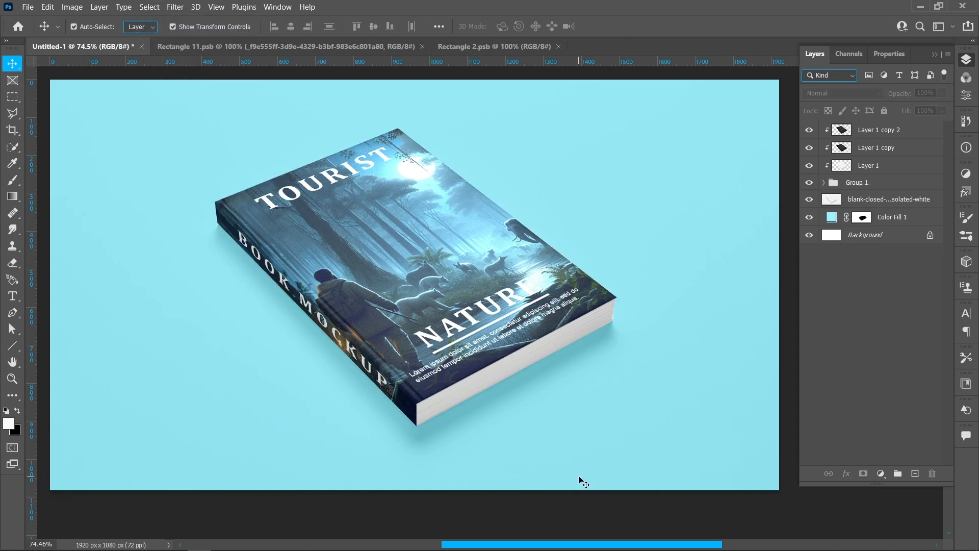
Step: Change the Color Fill 1 colour to a light sky blue, about 98e3ff, and deselect the layer
{"action": "double_click", "coordinate": [831, 219]}
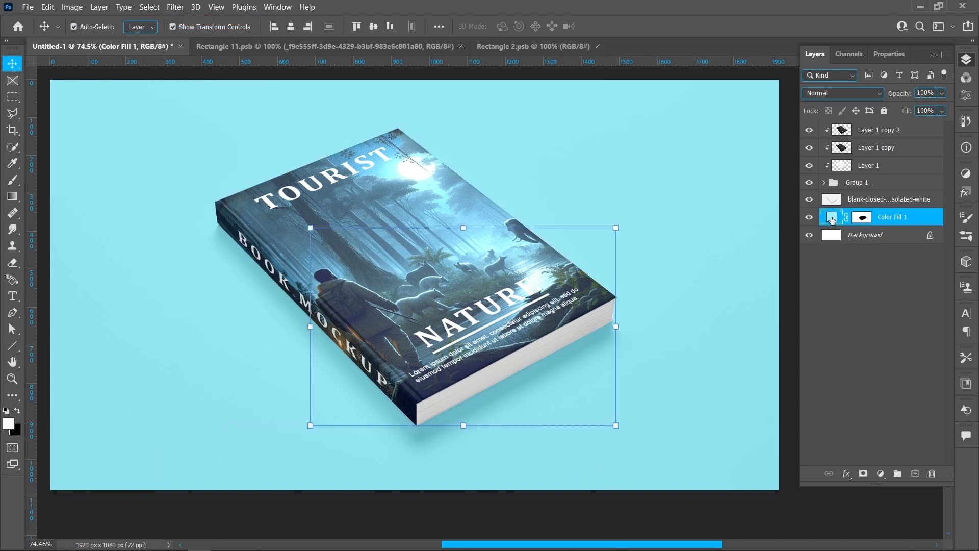
{"action": "left_click", "coordinate": [532, 268]}
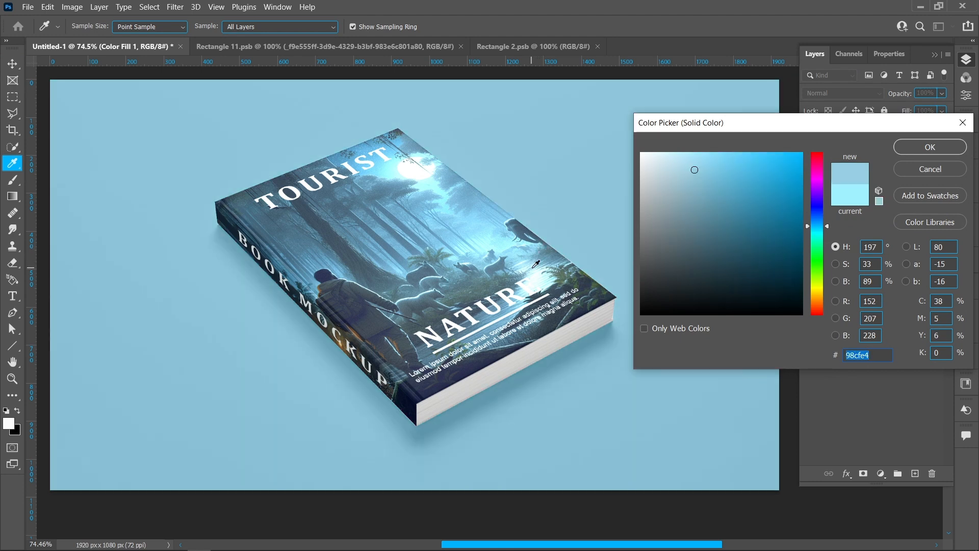
{"action": "left_click_drag", "start_coordinate": [700, 160], "coordinate": [706, 153]}
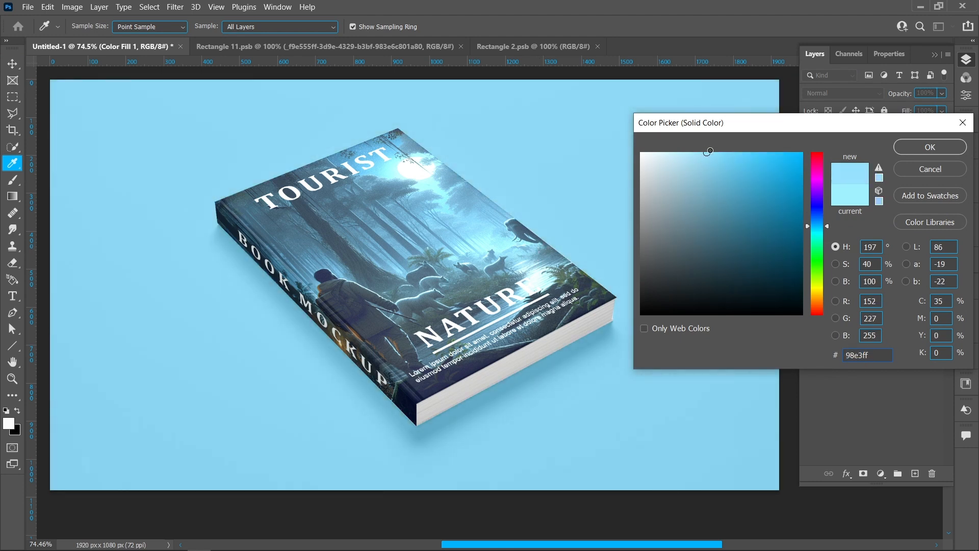
{"action": "left_click", "coordinate": [907, 149]}
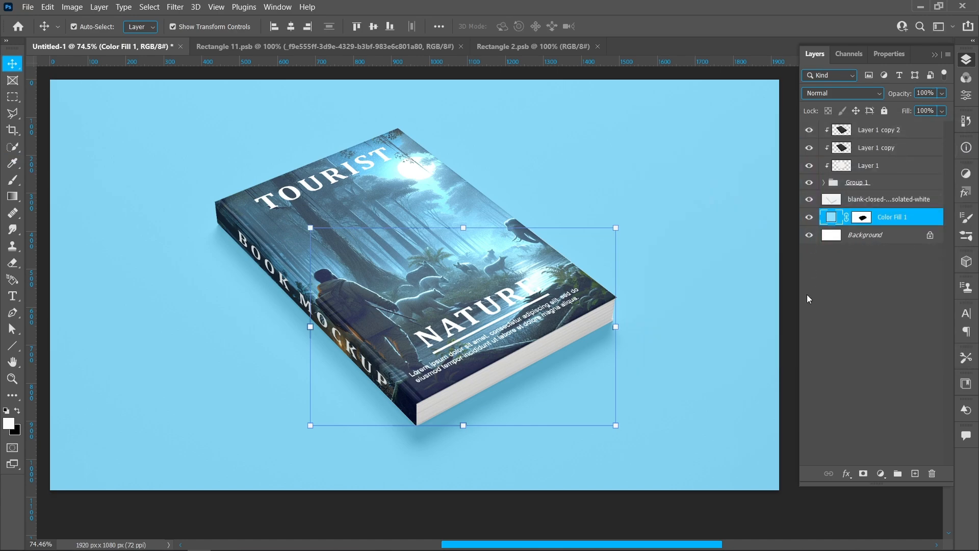
{"action": "left_click", "coordinate": [797, 352]}
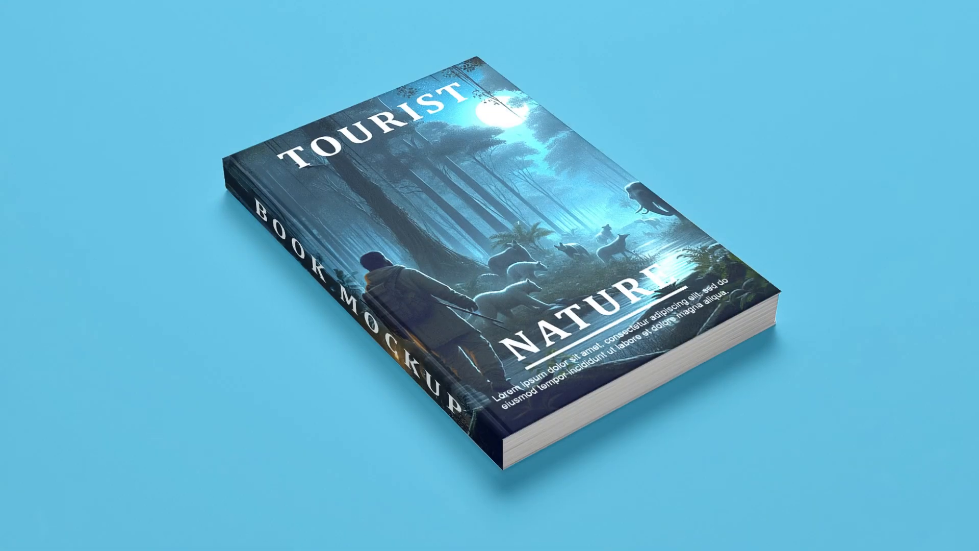